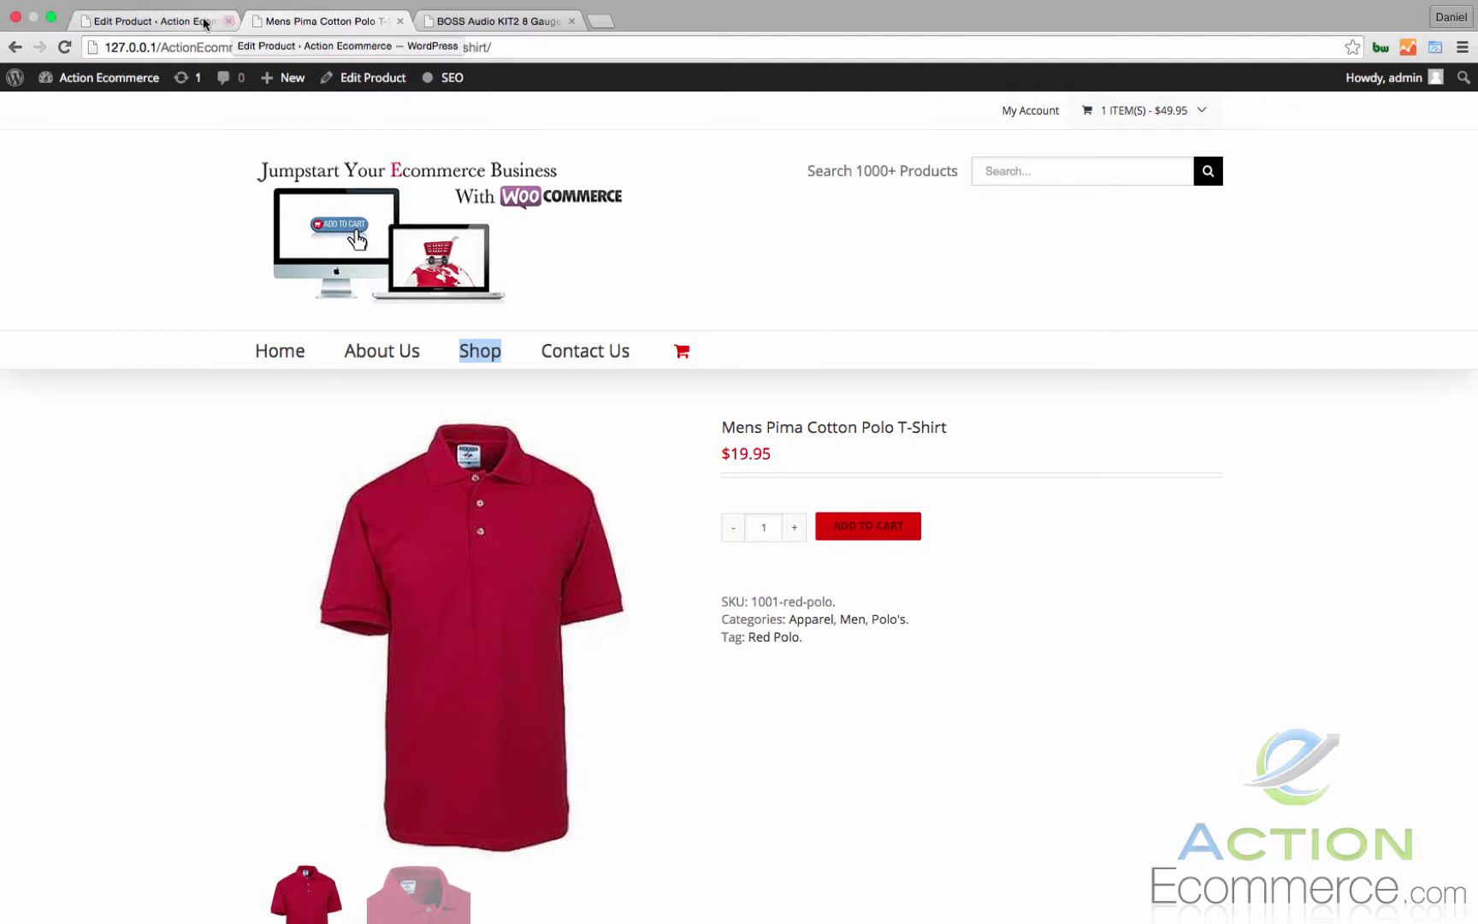
- Review the polo shirt's product data and description in the editor, and the BOSS Audio amplifier kit's storefront product page
click(171, 21)
scroll(488, 423, down, 4)
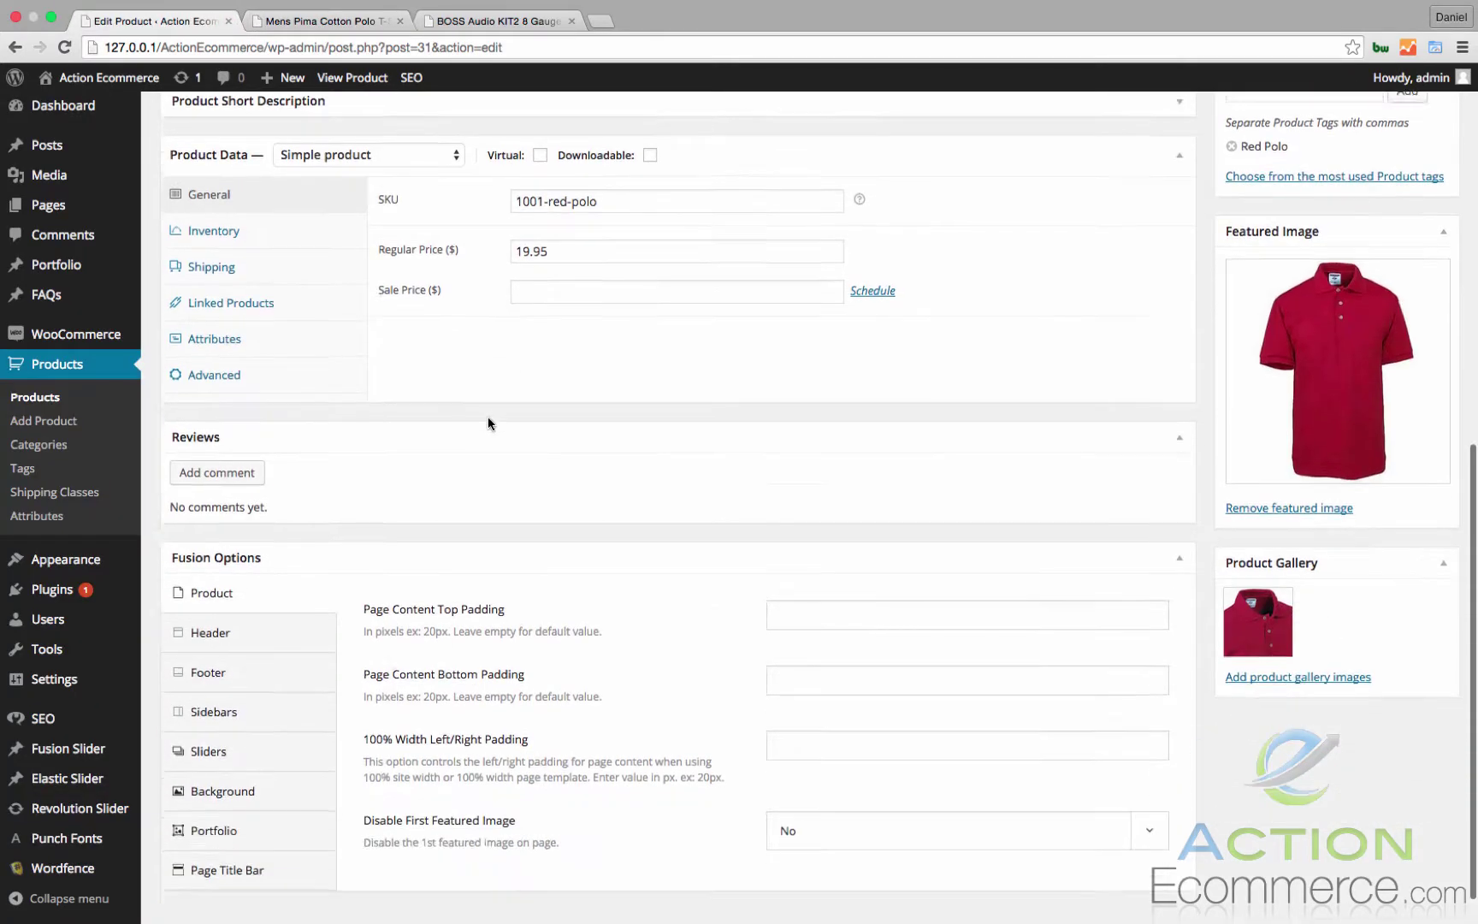
scroll(488, 423, up, 2)
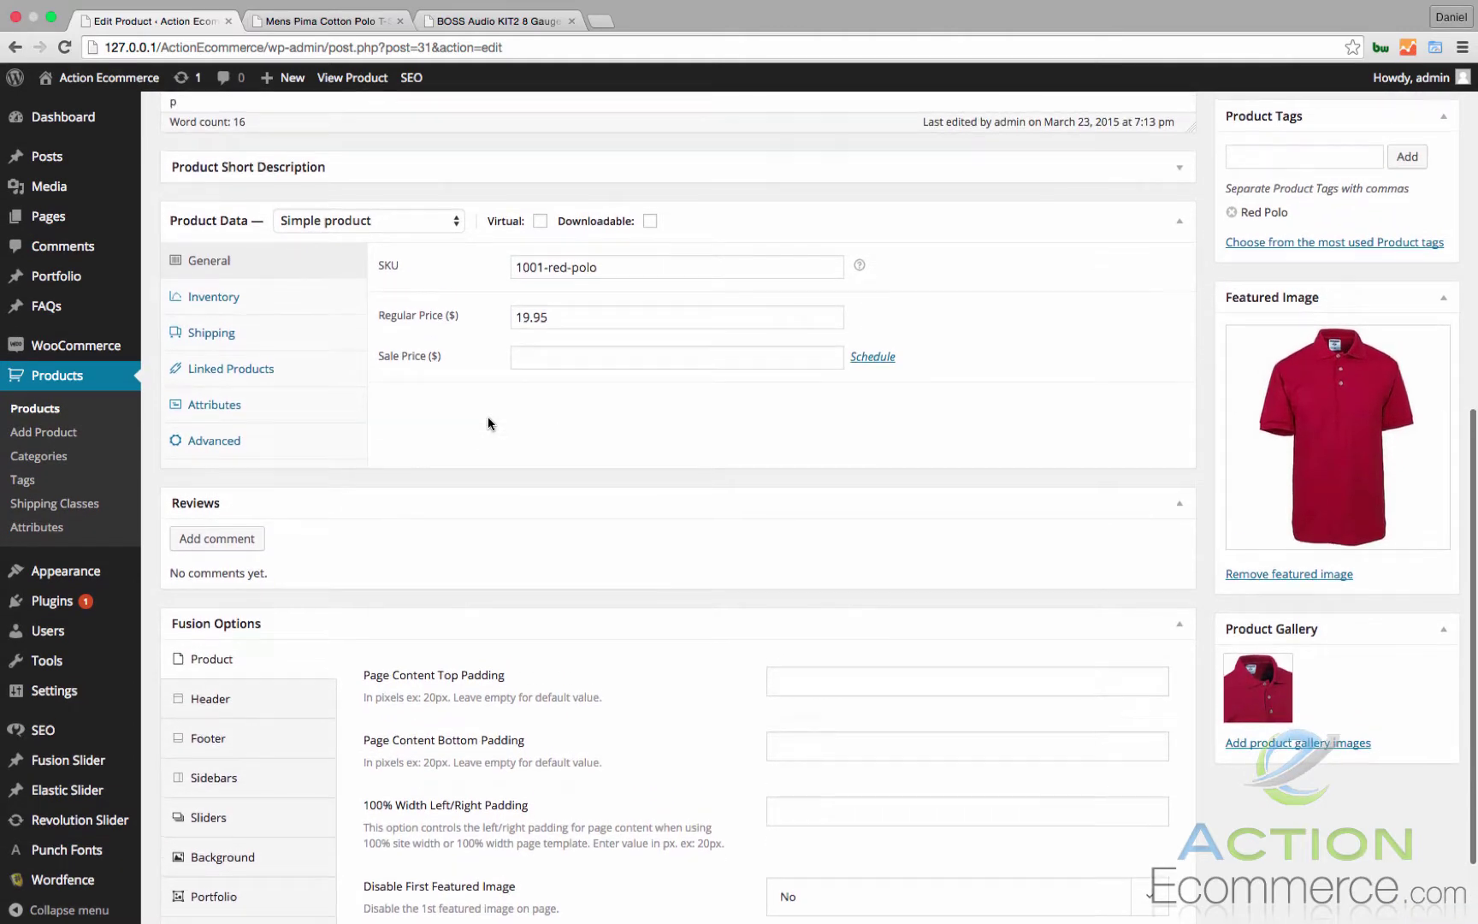
scroll(488, 420, up, 10)
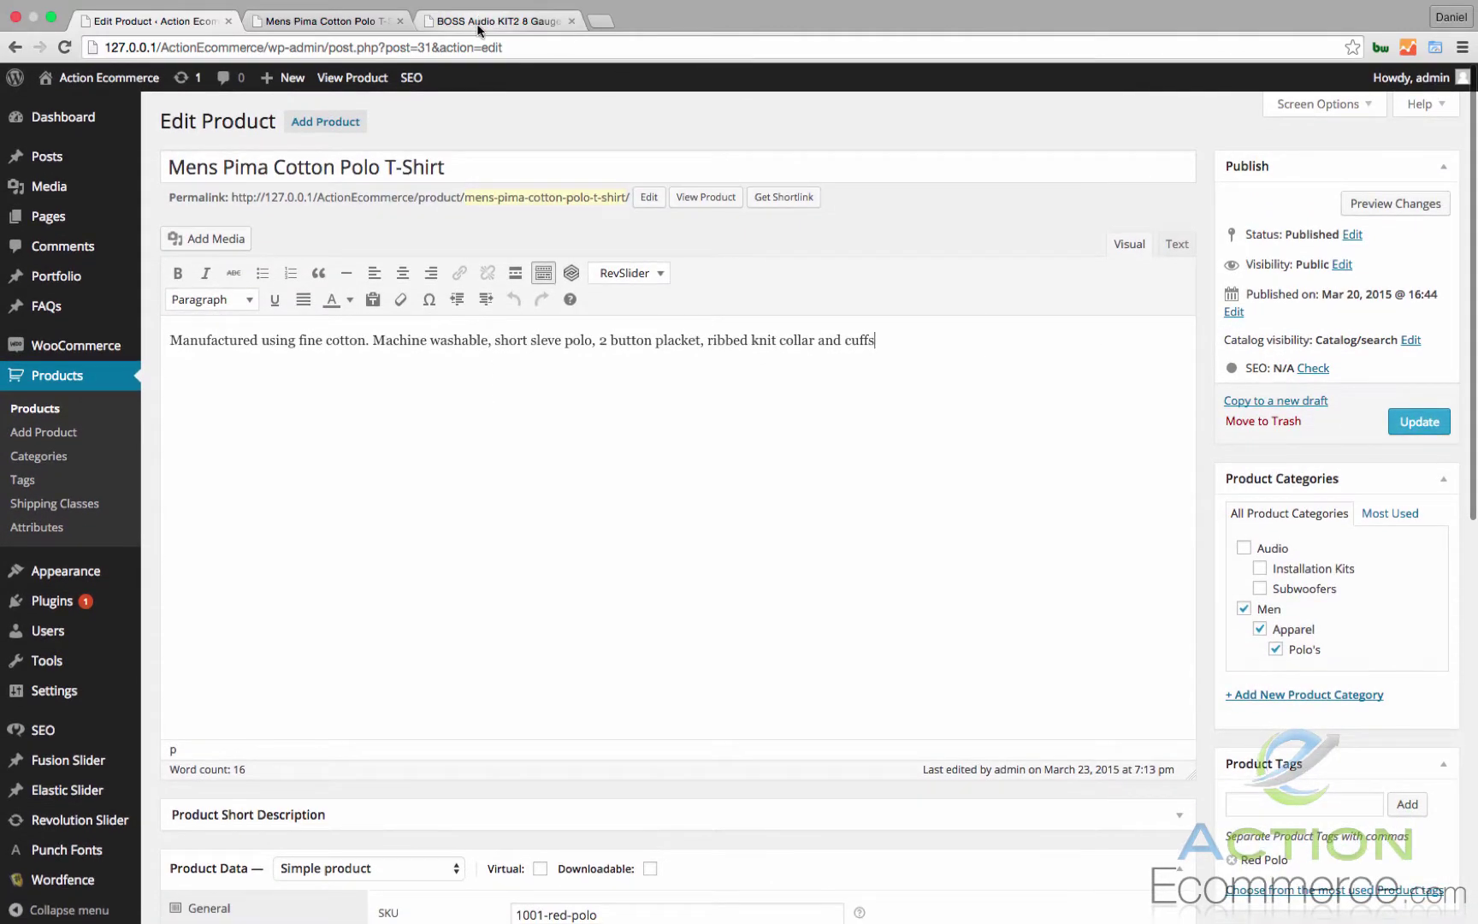
click(479, 21)
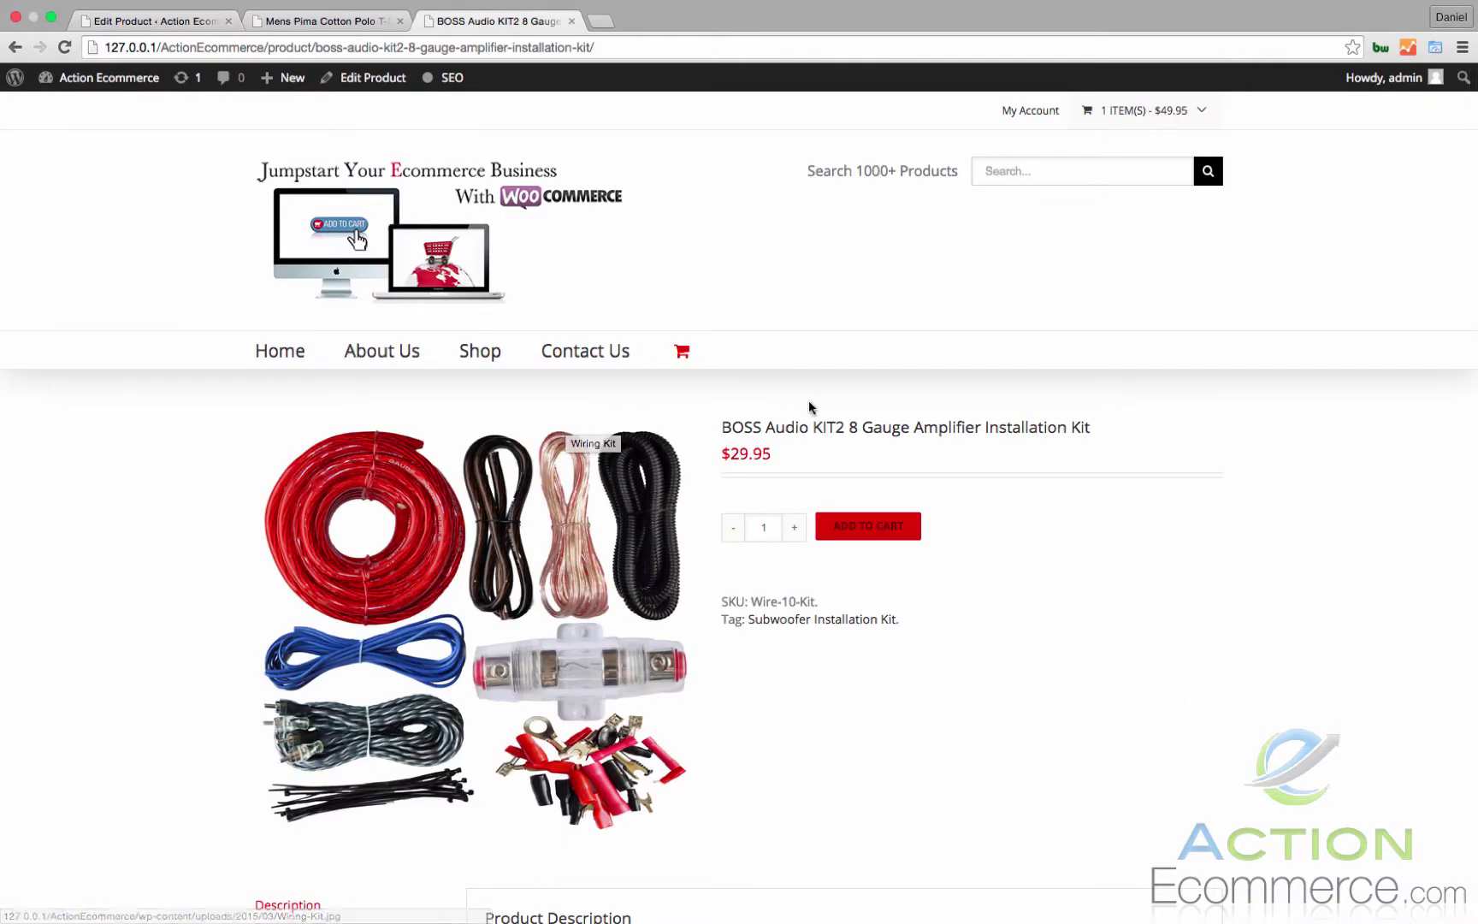
scroll(959, 411, down, 3)
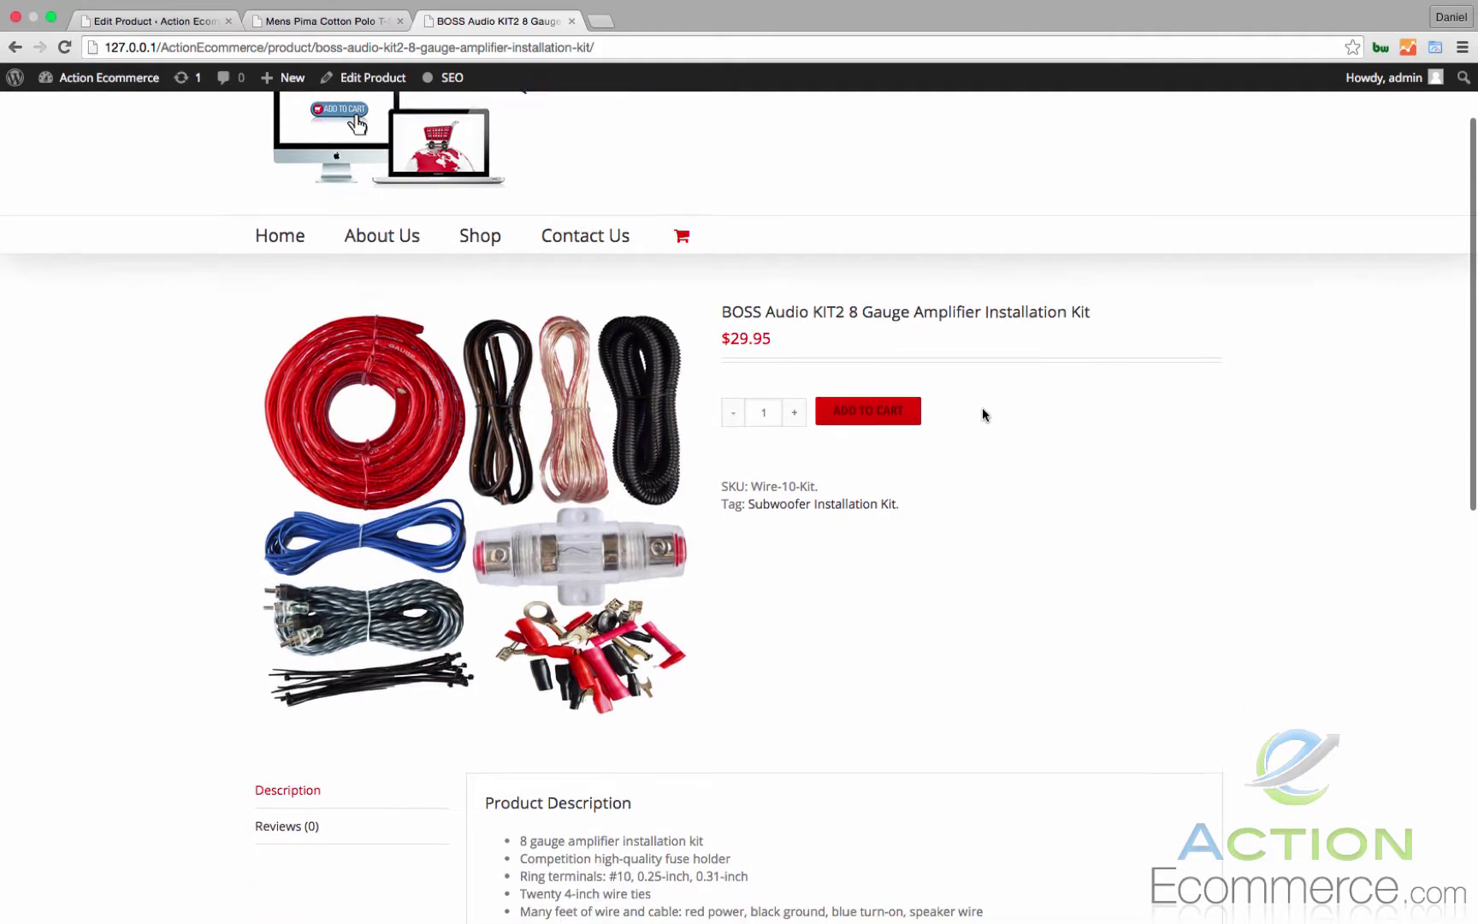
scroll(982, 411, down, 1)
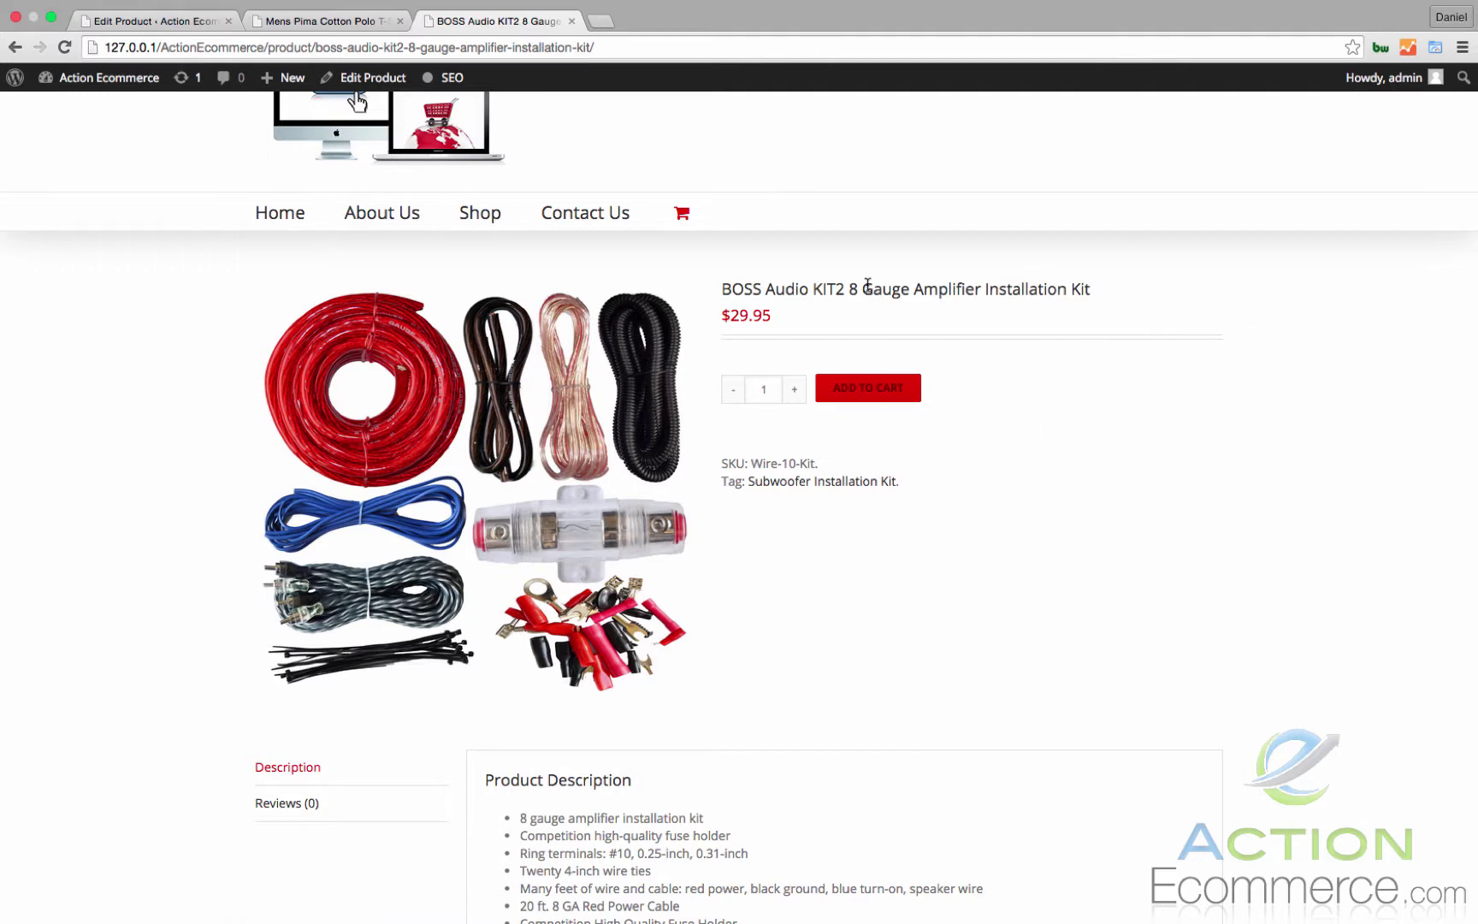
scroll(967, 340, down, 5)
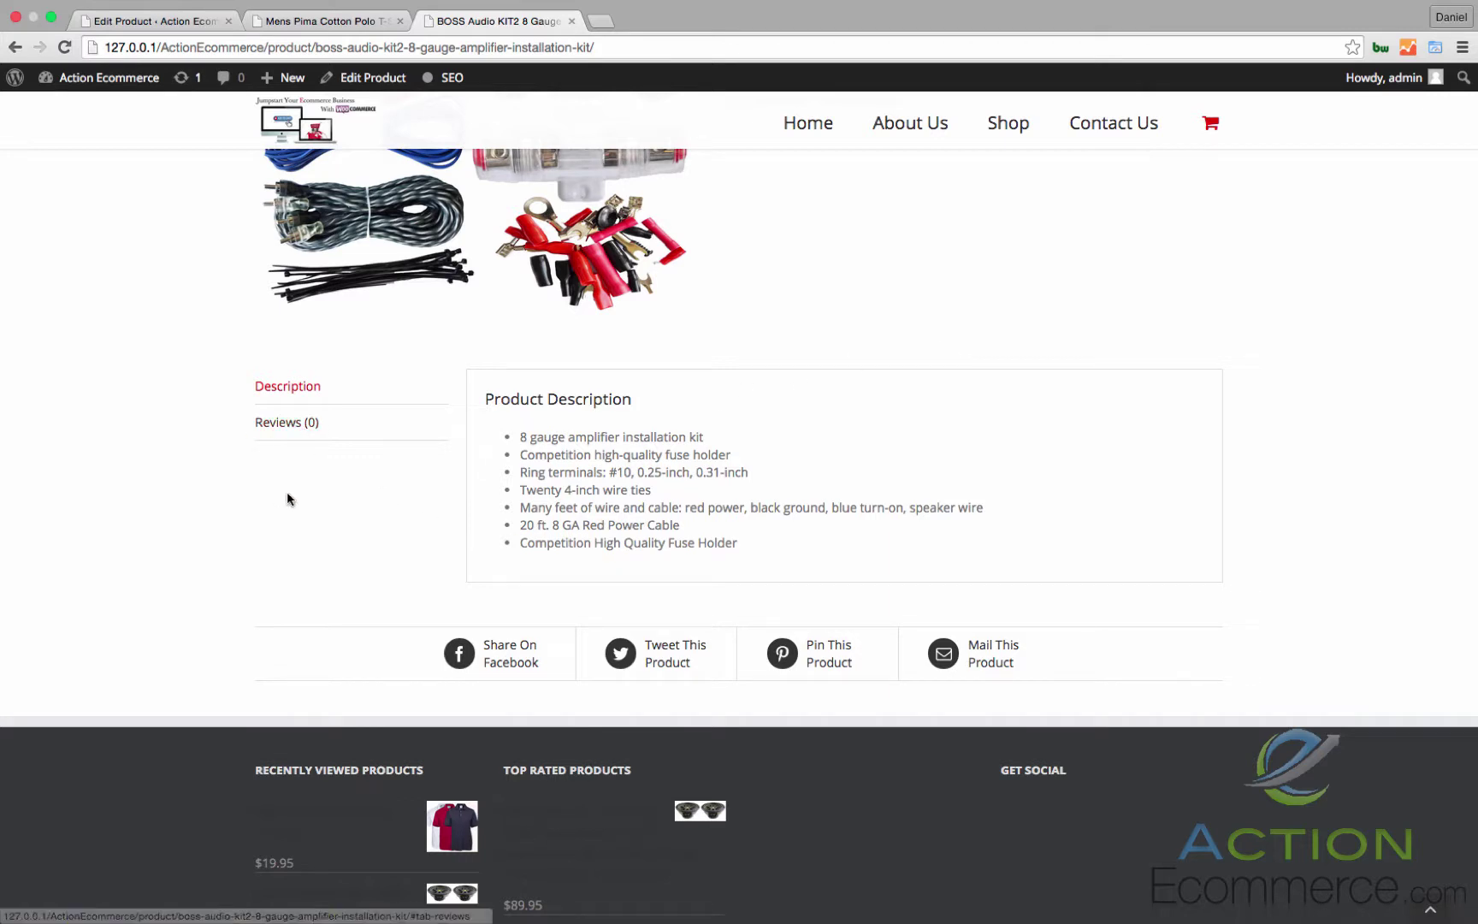
scroll(286, 498, up, 5)
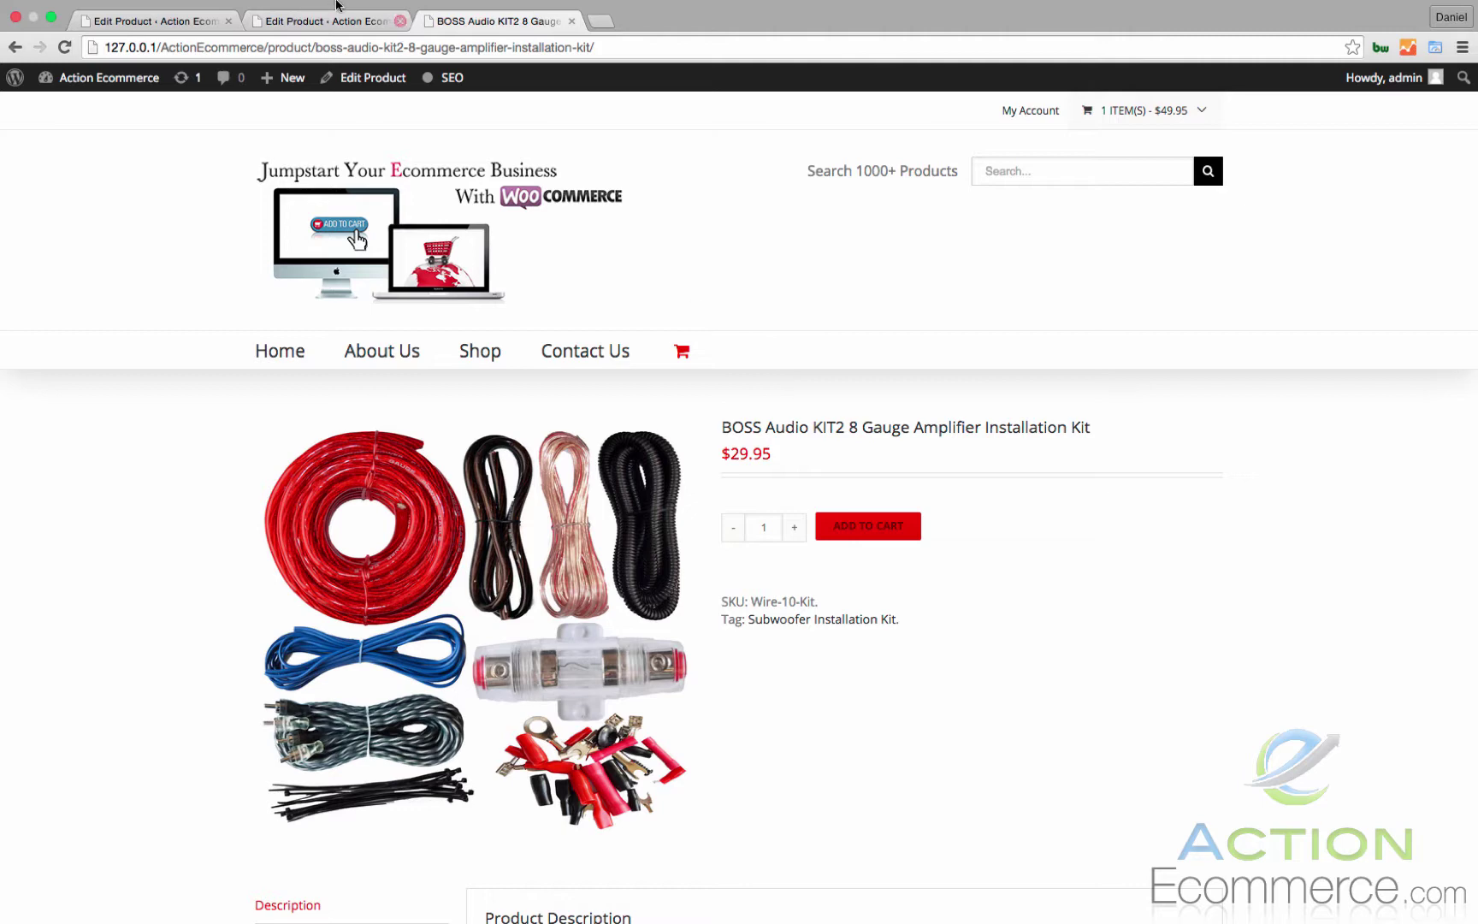
- Give the BOSS Audio kit the short description "The complete installation kit for installing your subwoofers. Recommended for 1500-2000 watts" and update the product
click(304, 21)
scroll(556, 505, down, 5)
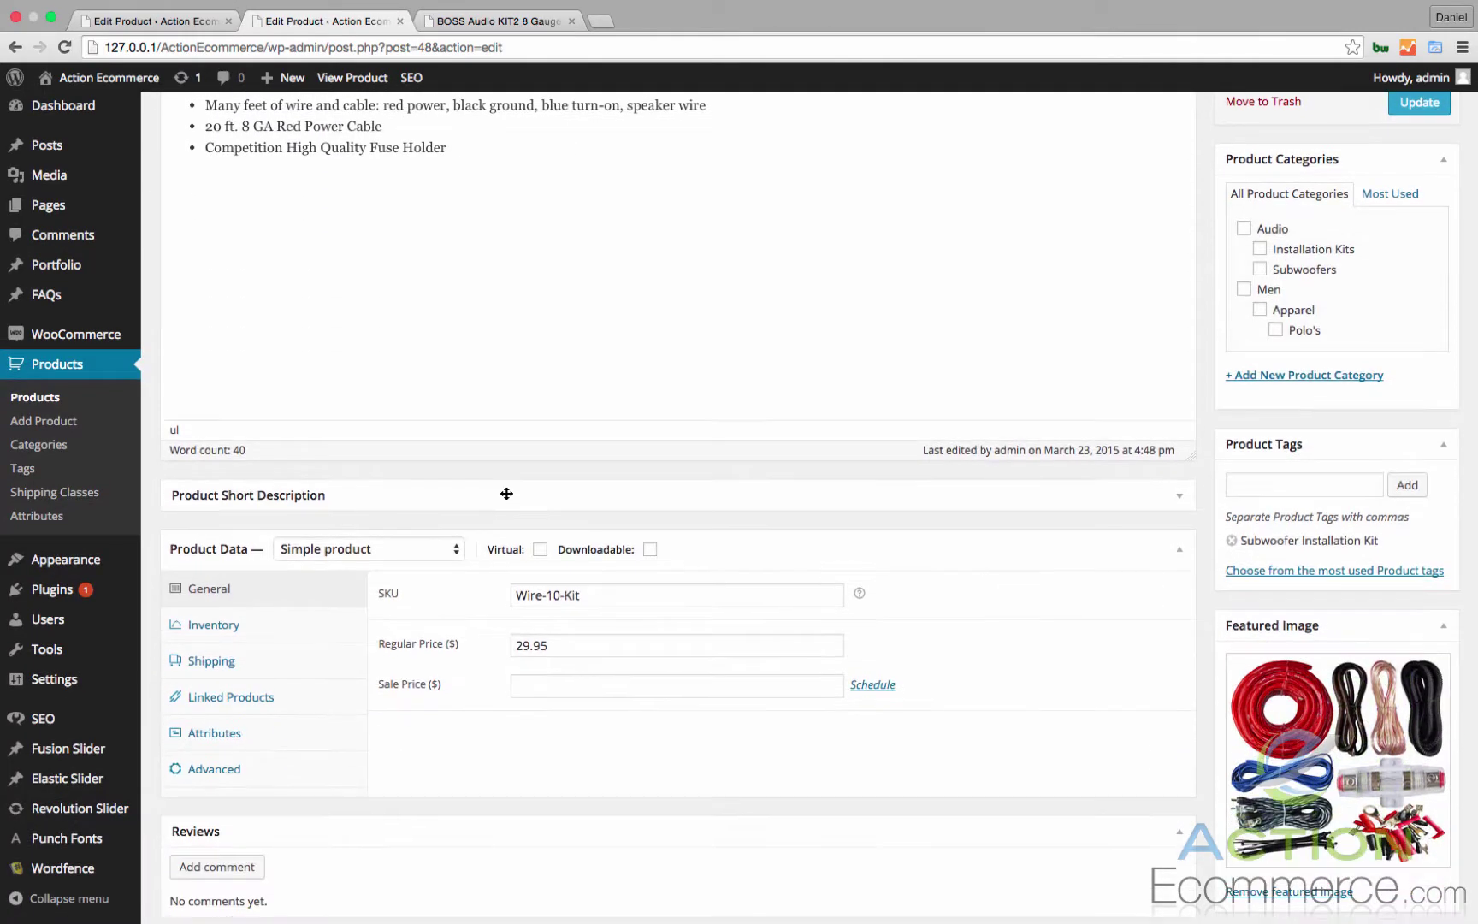
click(506, 493)
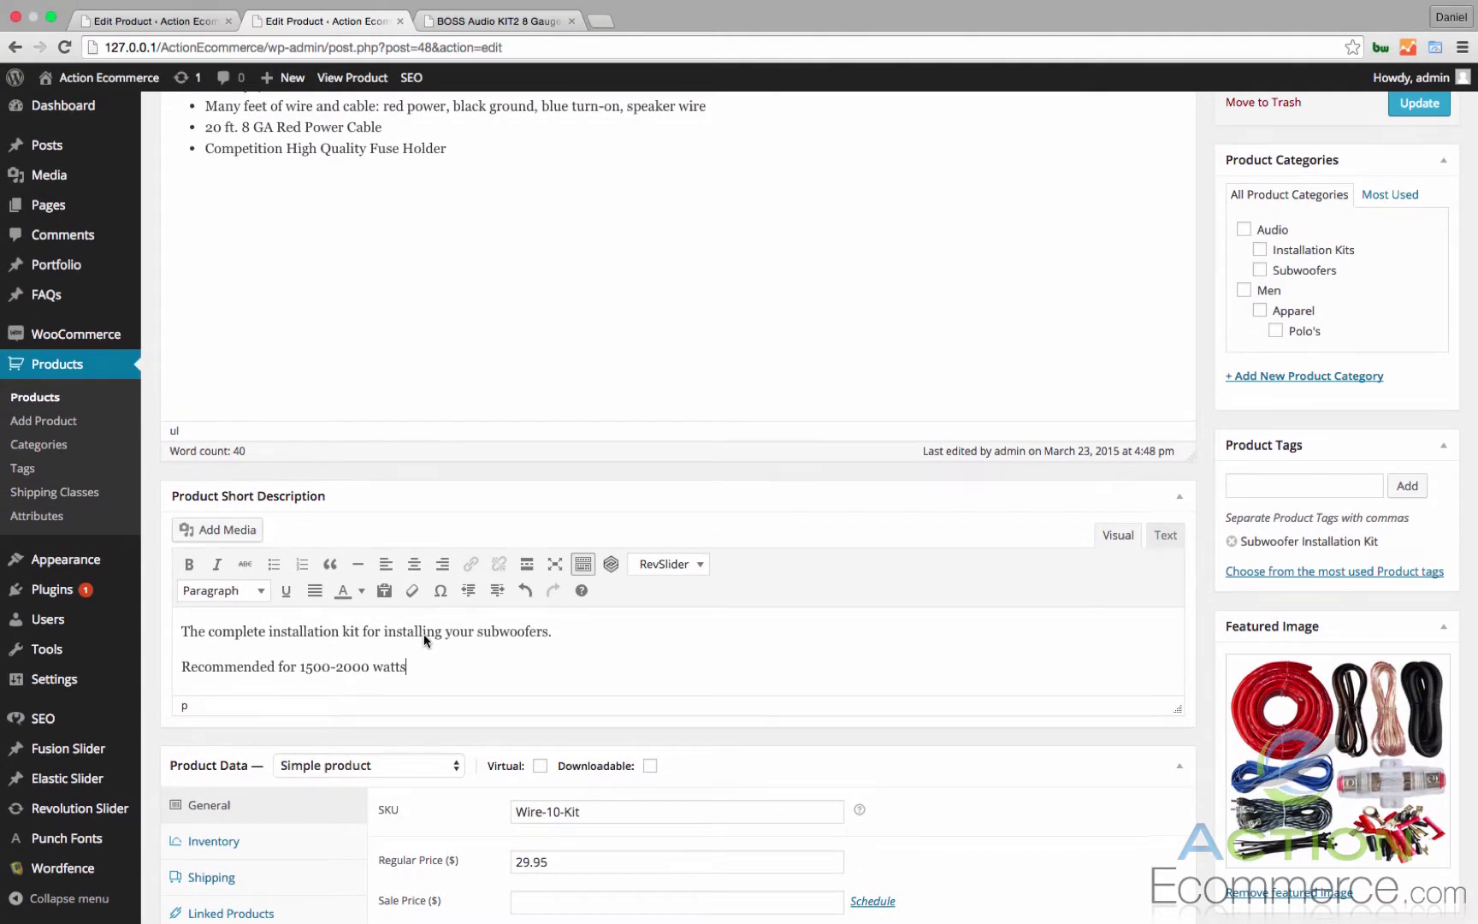
scroll(425, 640, up, 6)
click(1401, 432)
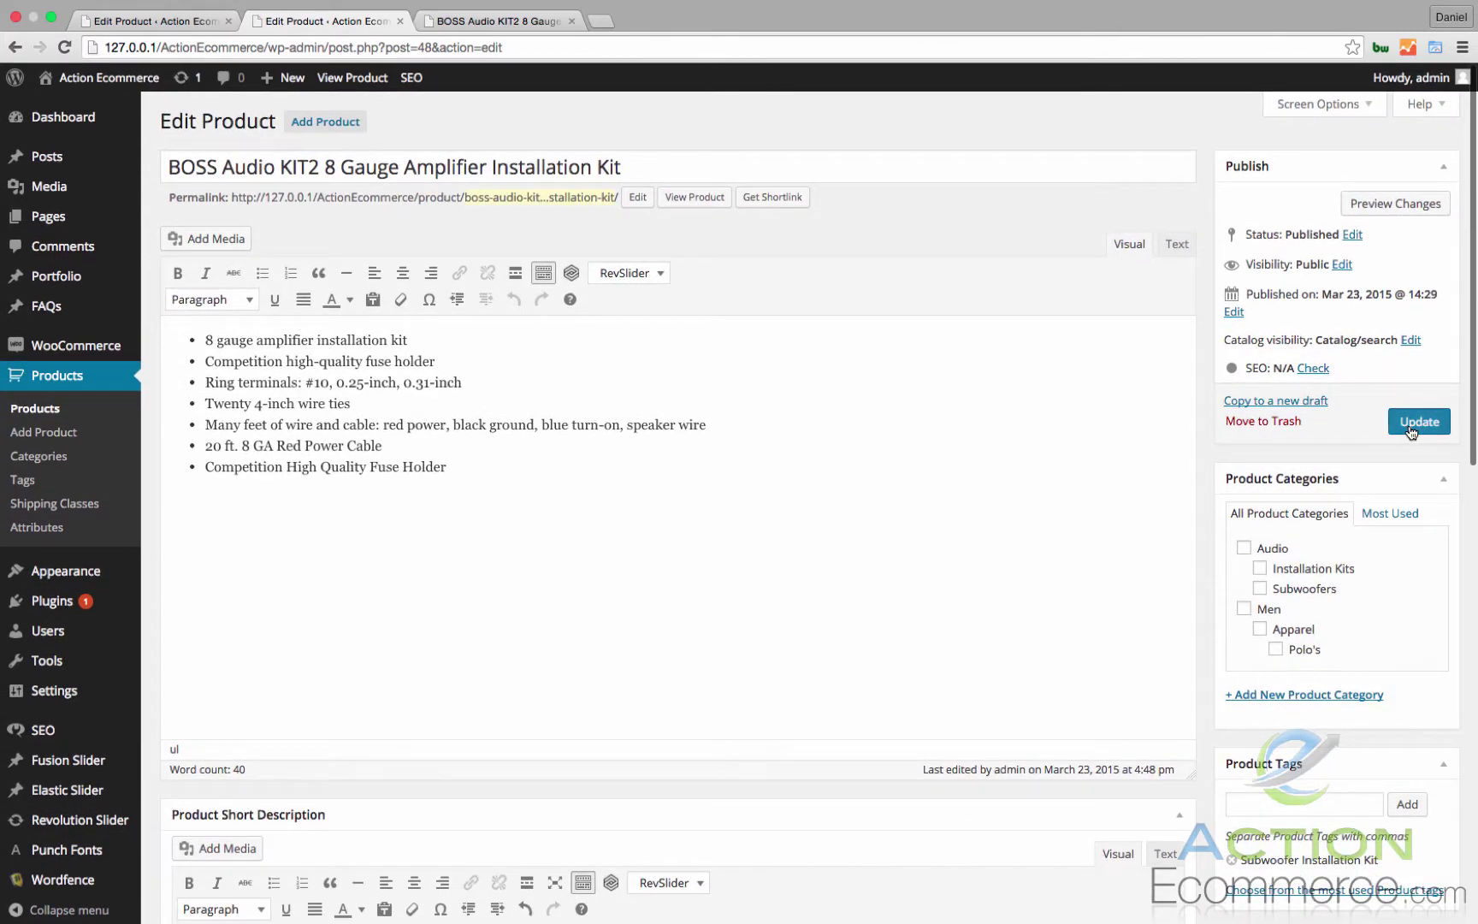
- Reload the amplifier kit's storefront page and examine where the short description and the full product description are displayed
click(502, 23)
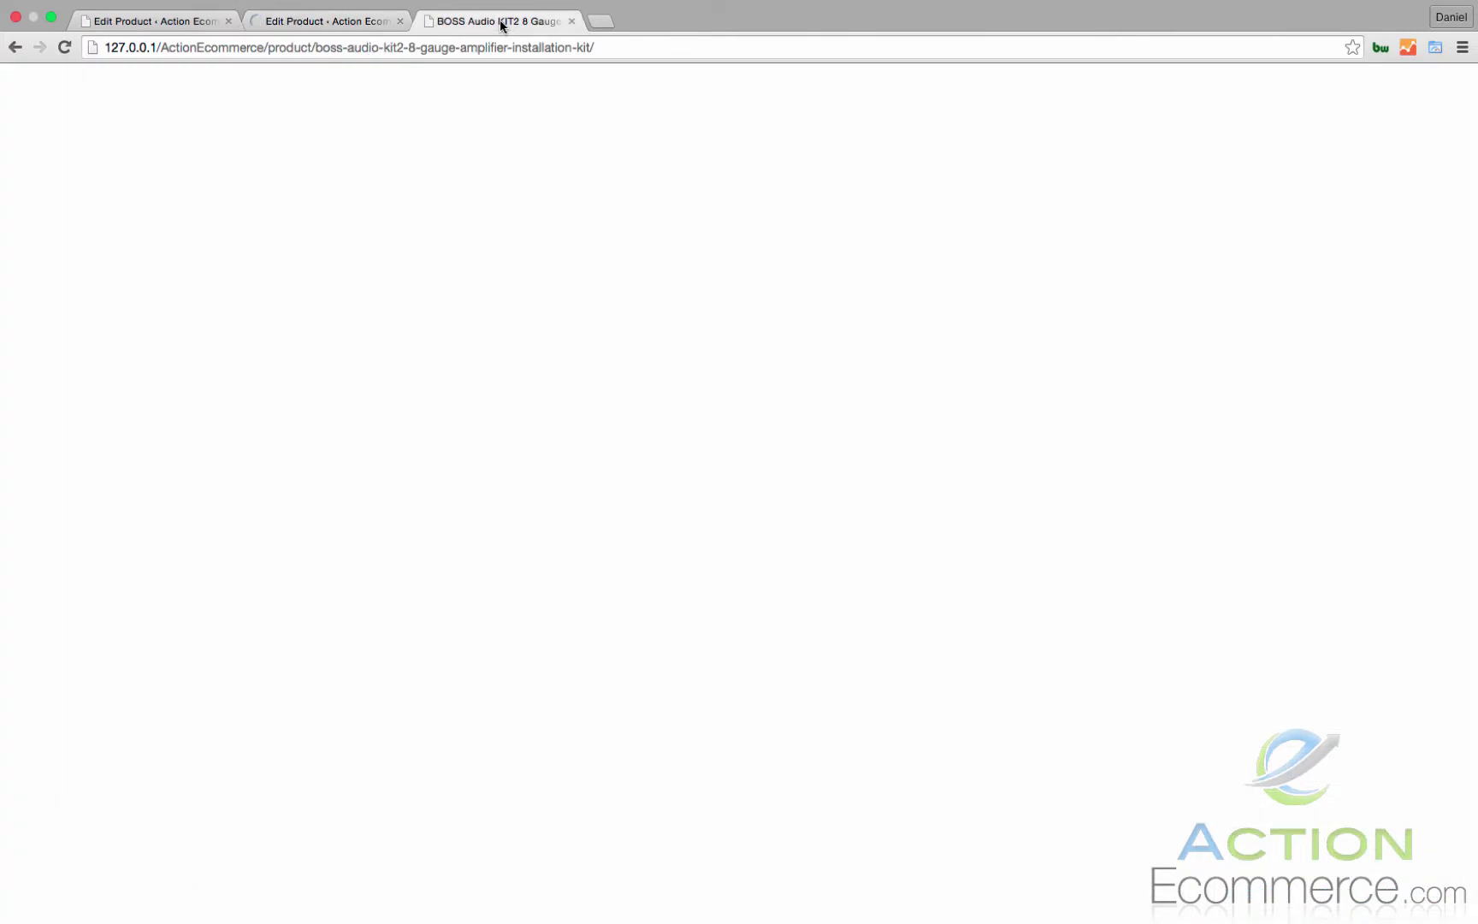
click(64, 47)
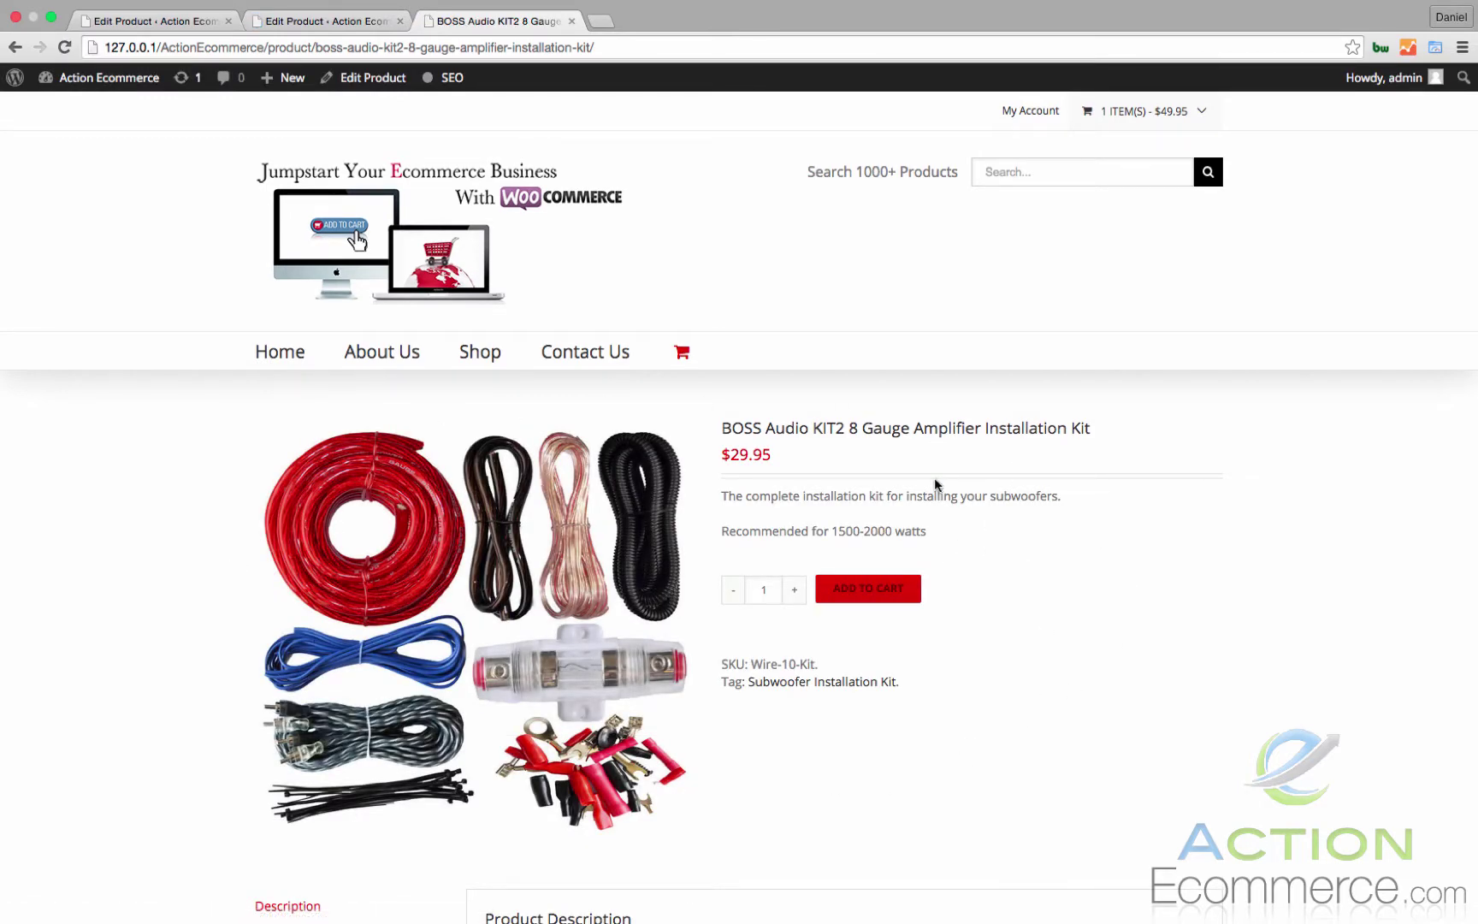
scroll(935, 484, down, 5)
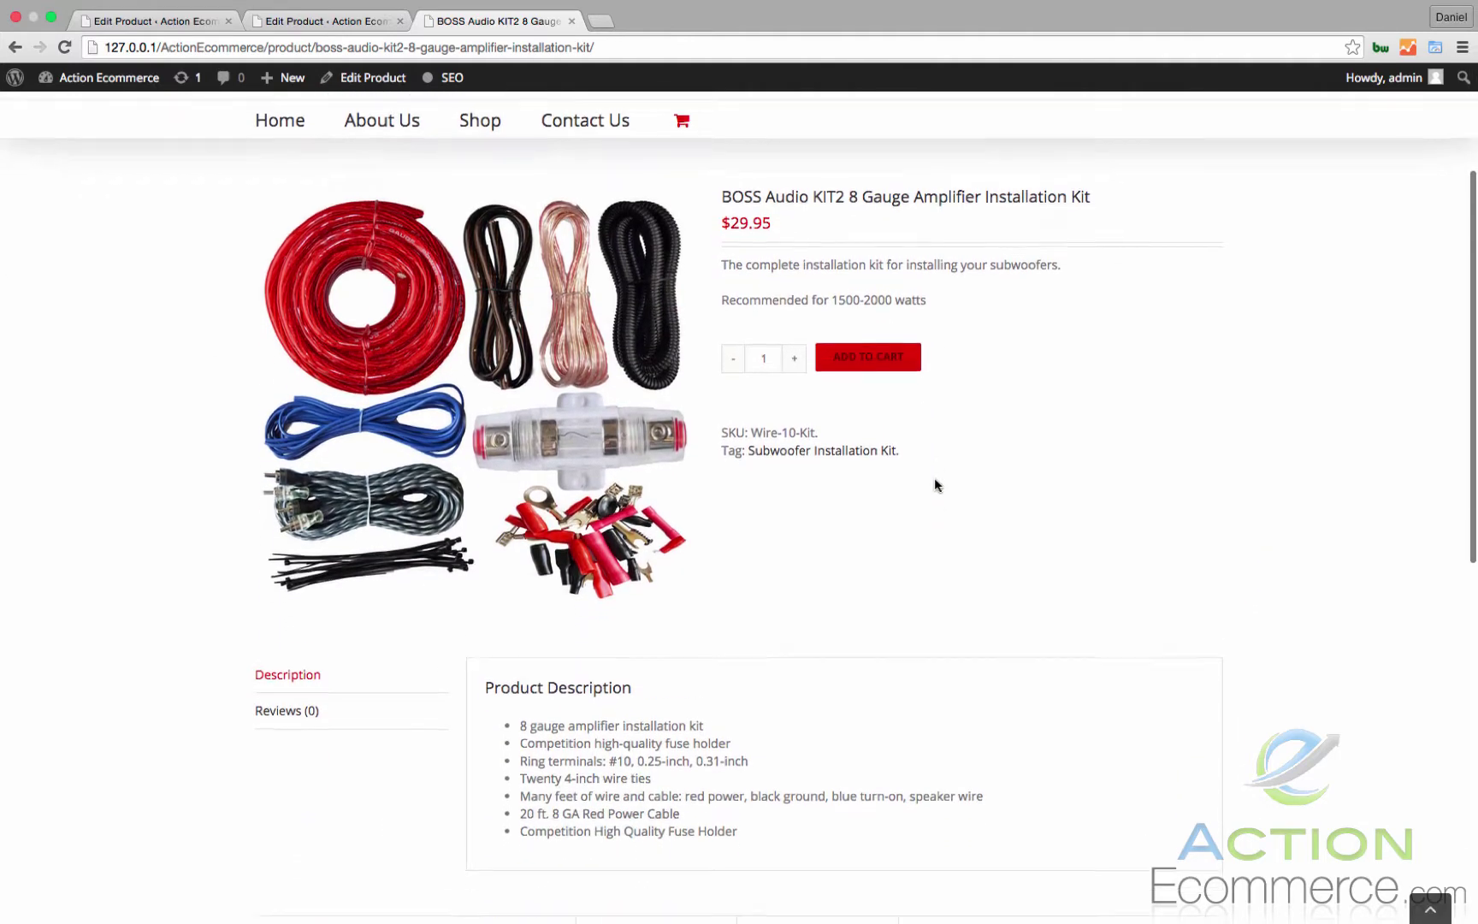
scroll(934, 485, down, 1)
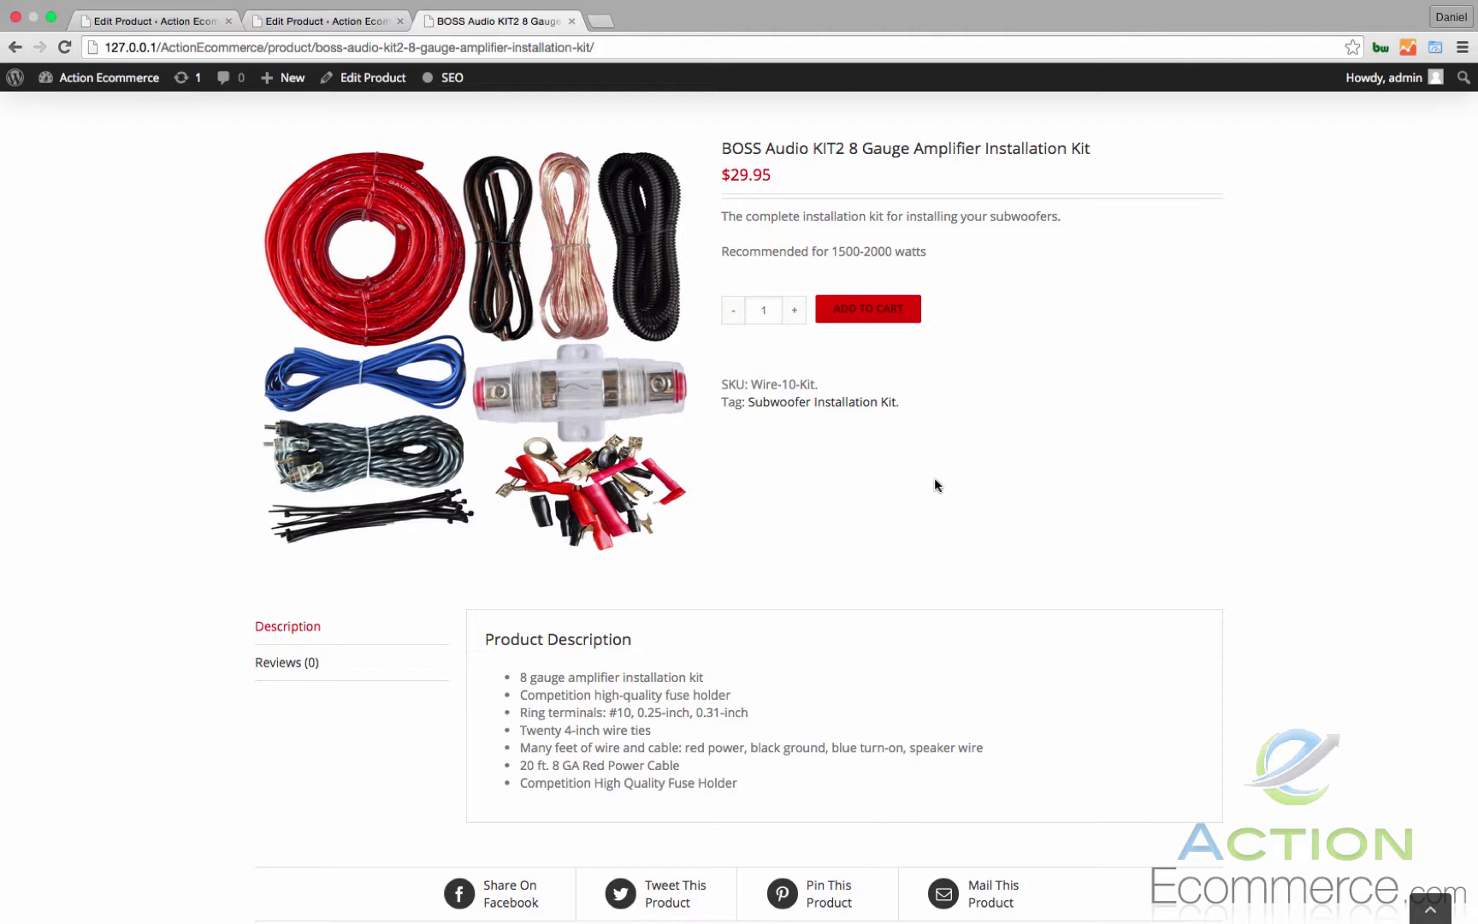
scroll(936, 485, down, 2)
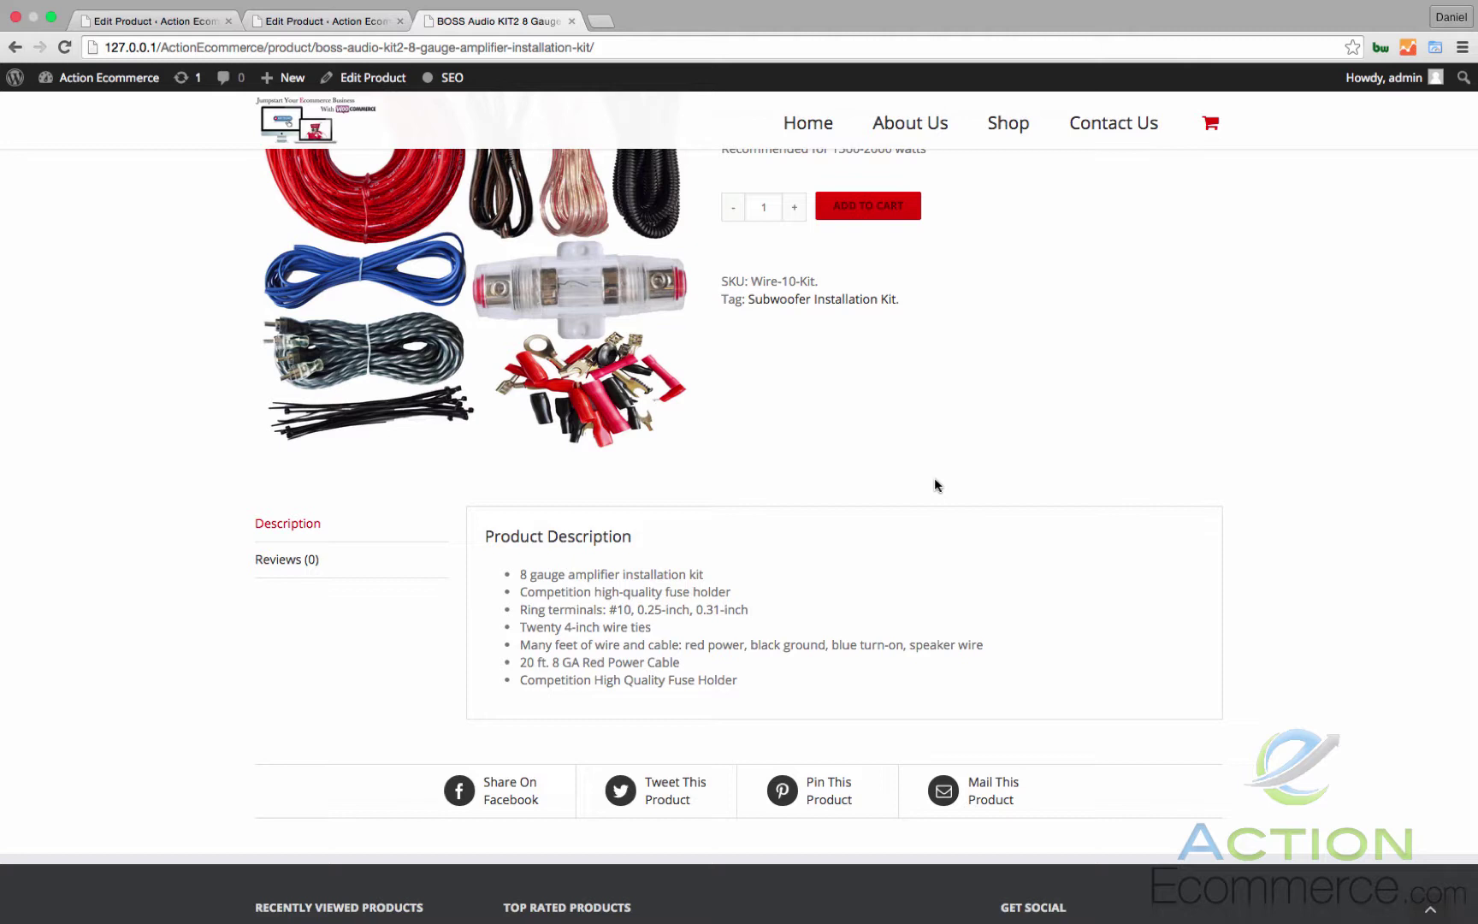
scroll(935, 484, down, 1)
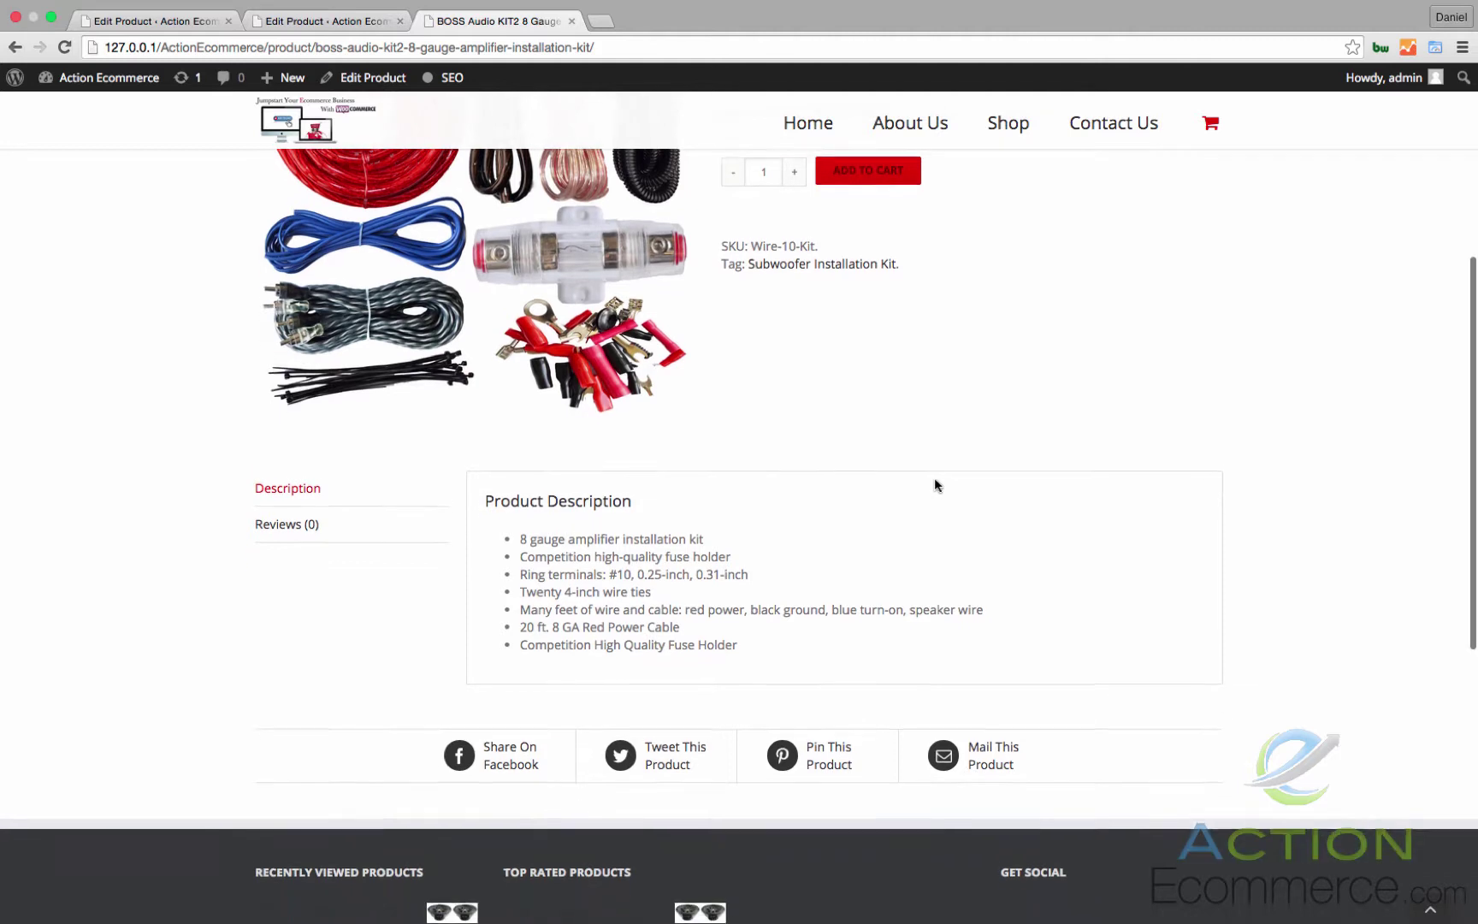
scroll(936, 484, up, 3)
scroll(935, 485, up, 3)
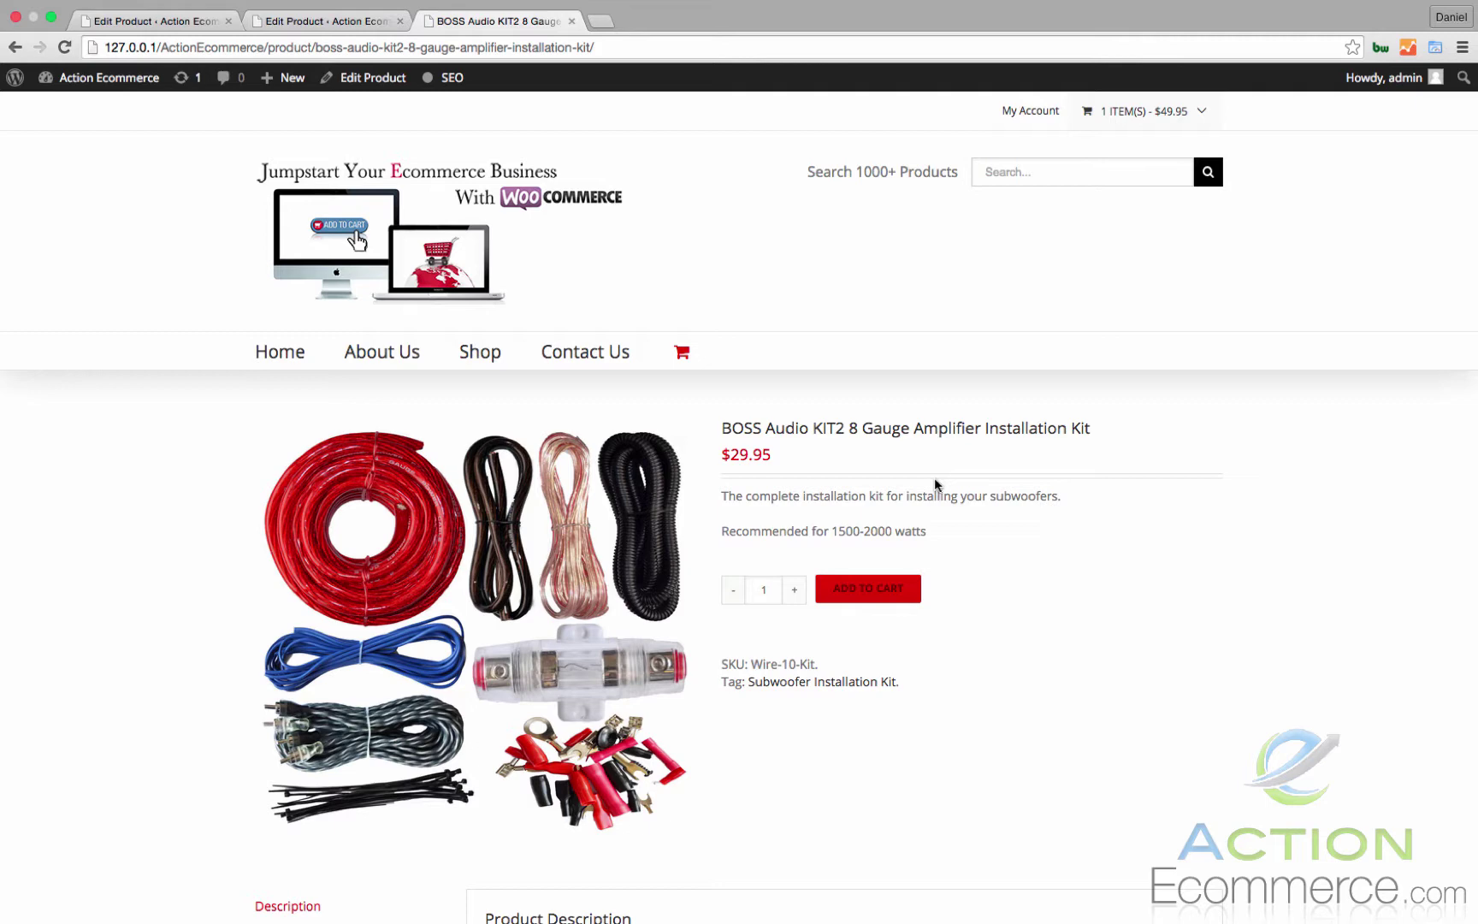
scroll(934, 477, down, 5)
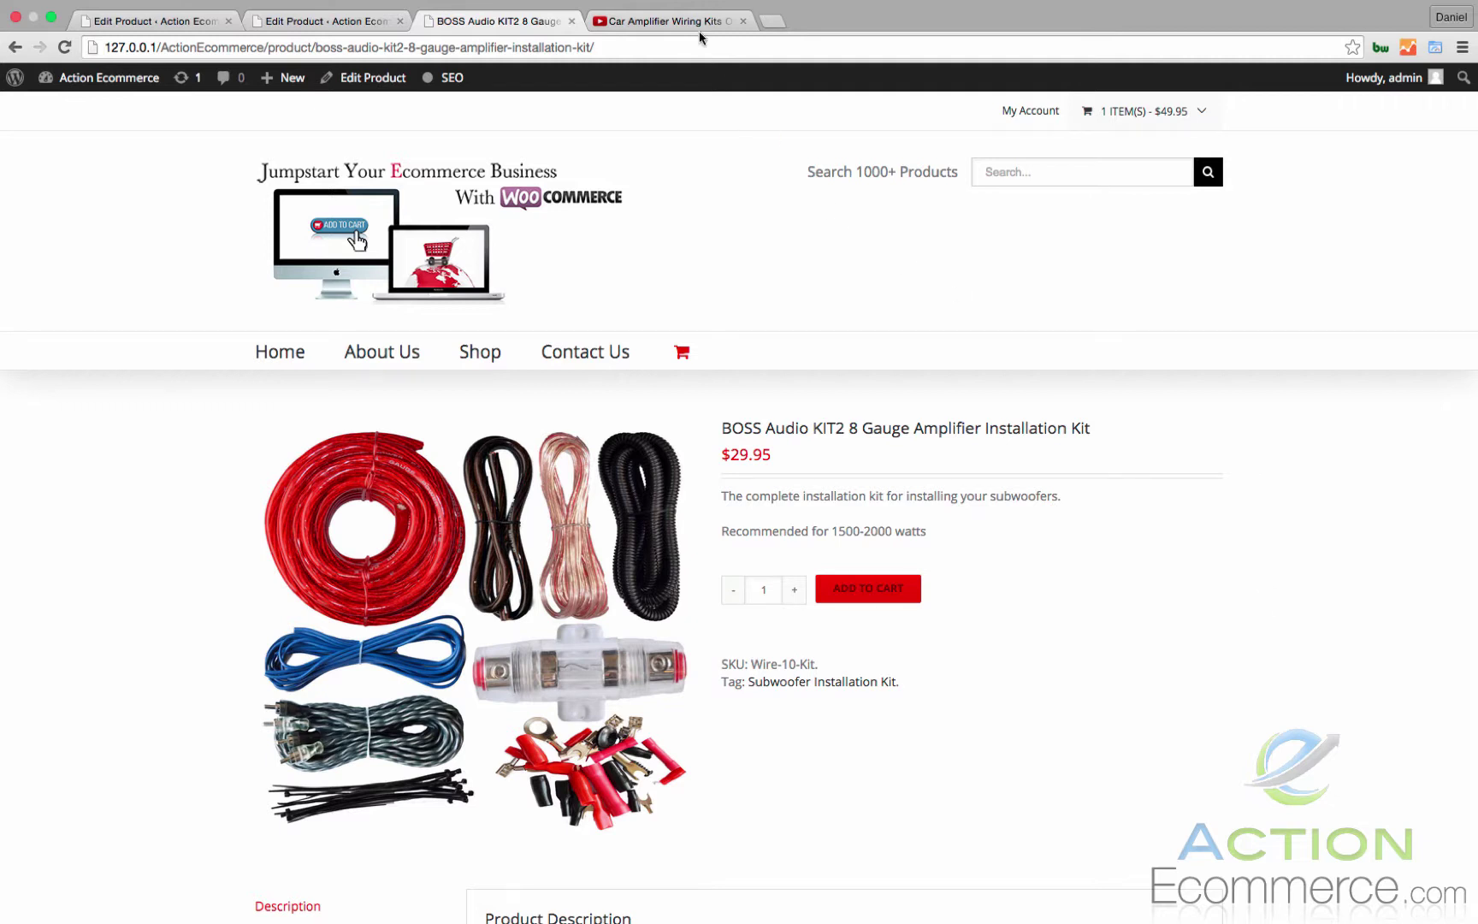
- Check the Car Amplifier Wiring Kits video, and insert a horizontal line below the bullet list in the amplifier kit's main description
click(671, 20)
scroll(408, 483, up, 3)
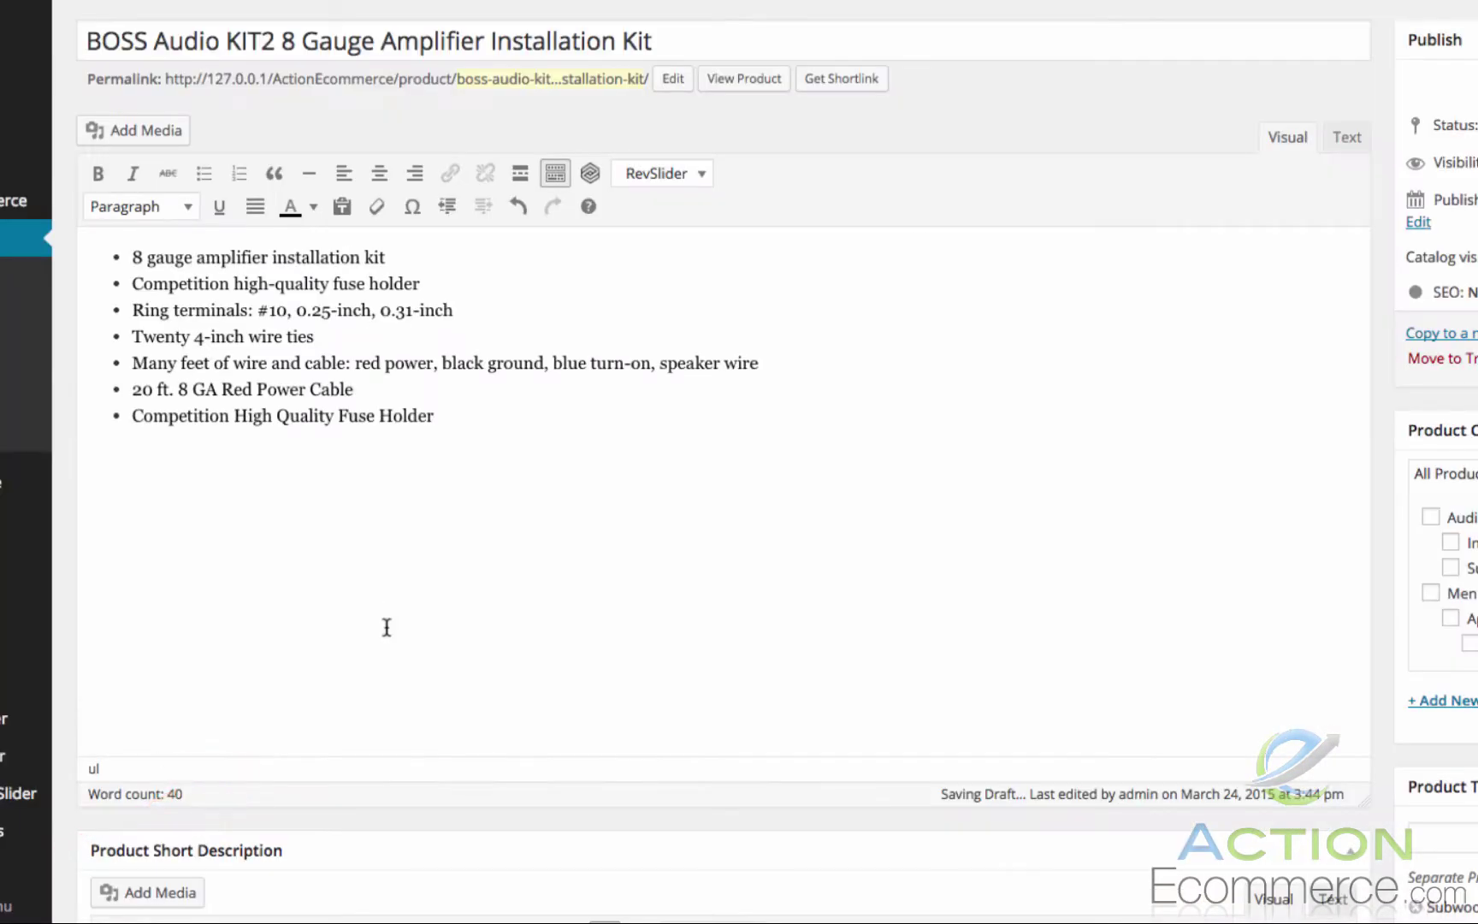
click(485, 427)
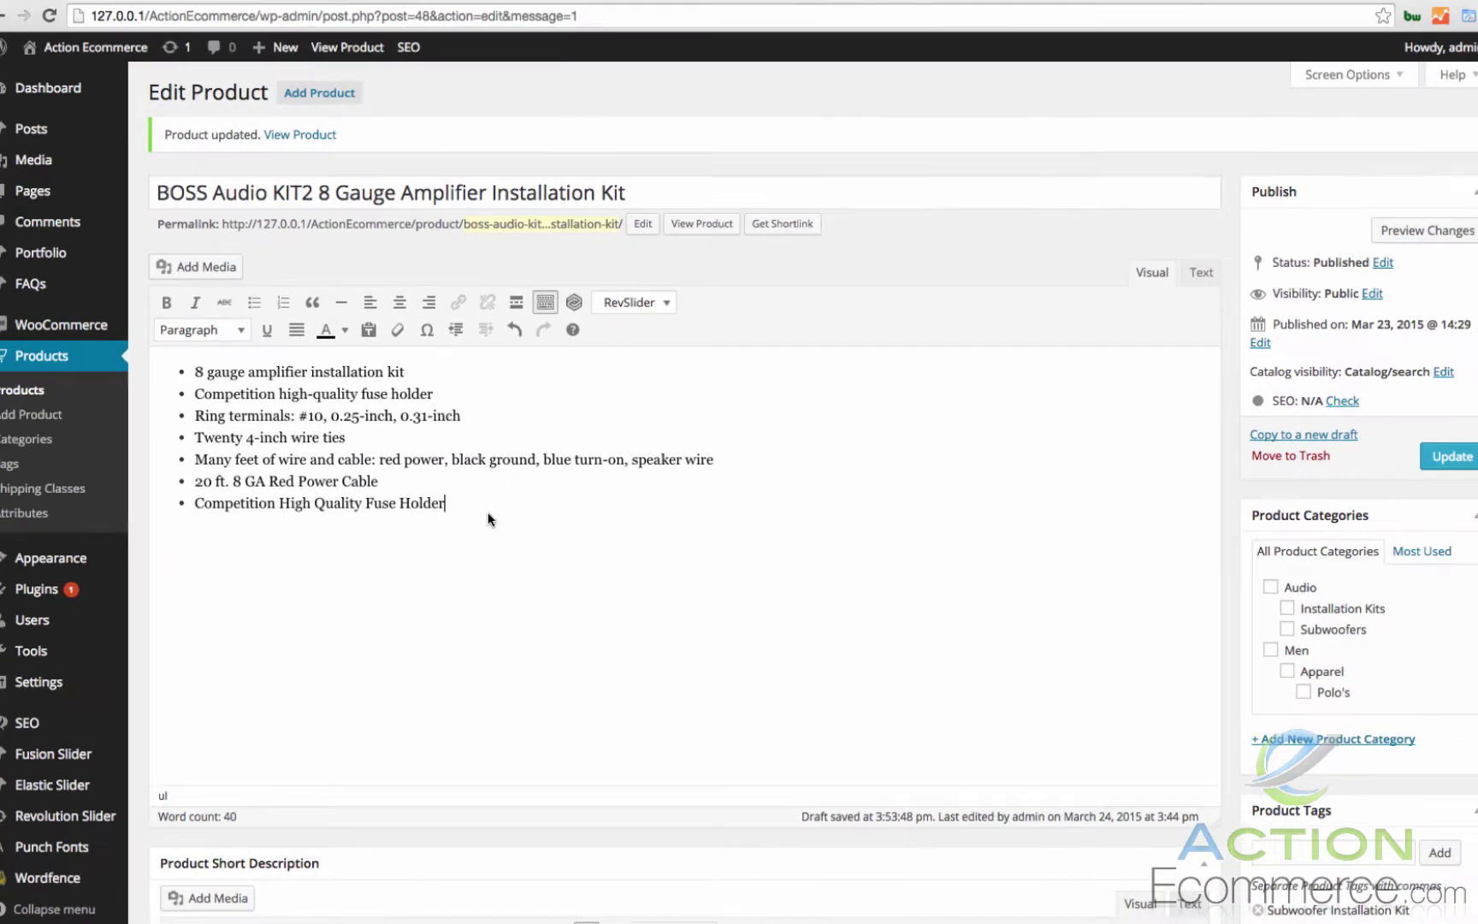
key(Return)
key(Return)
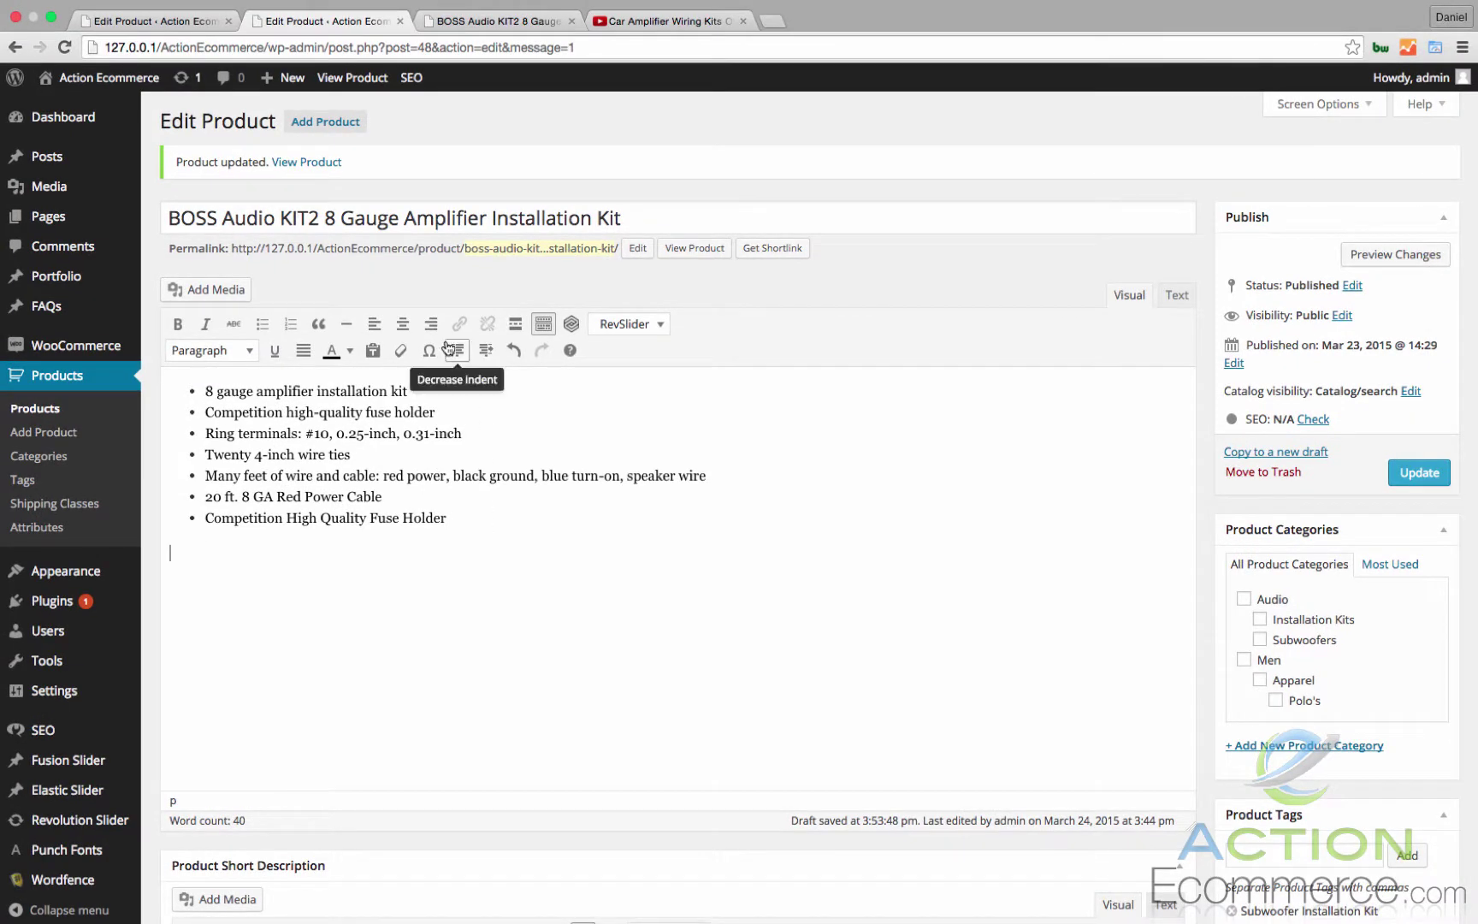
click(347, 324)
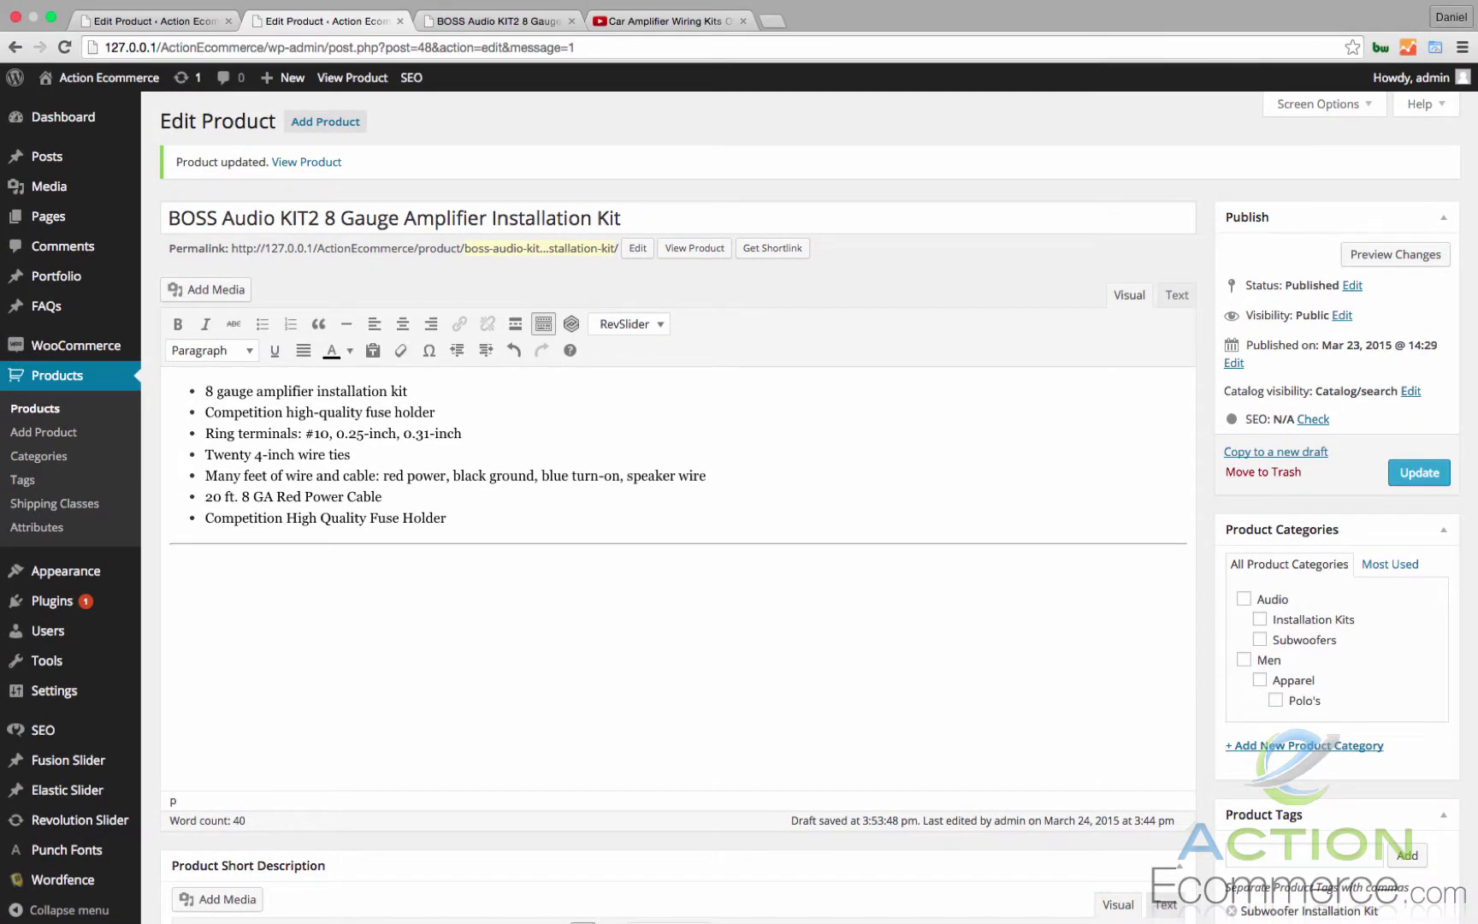
- Add the text "Which installation kit is right for me?" below the horizontal line and format it as Heading 3
text(Which installation kit is right for me?)
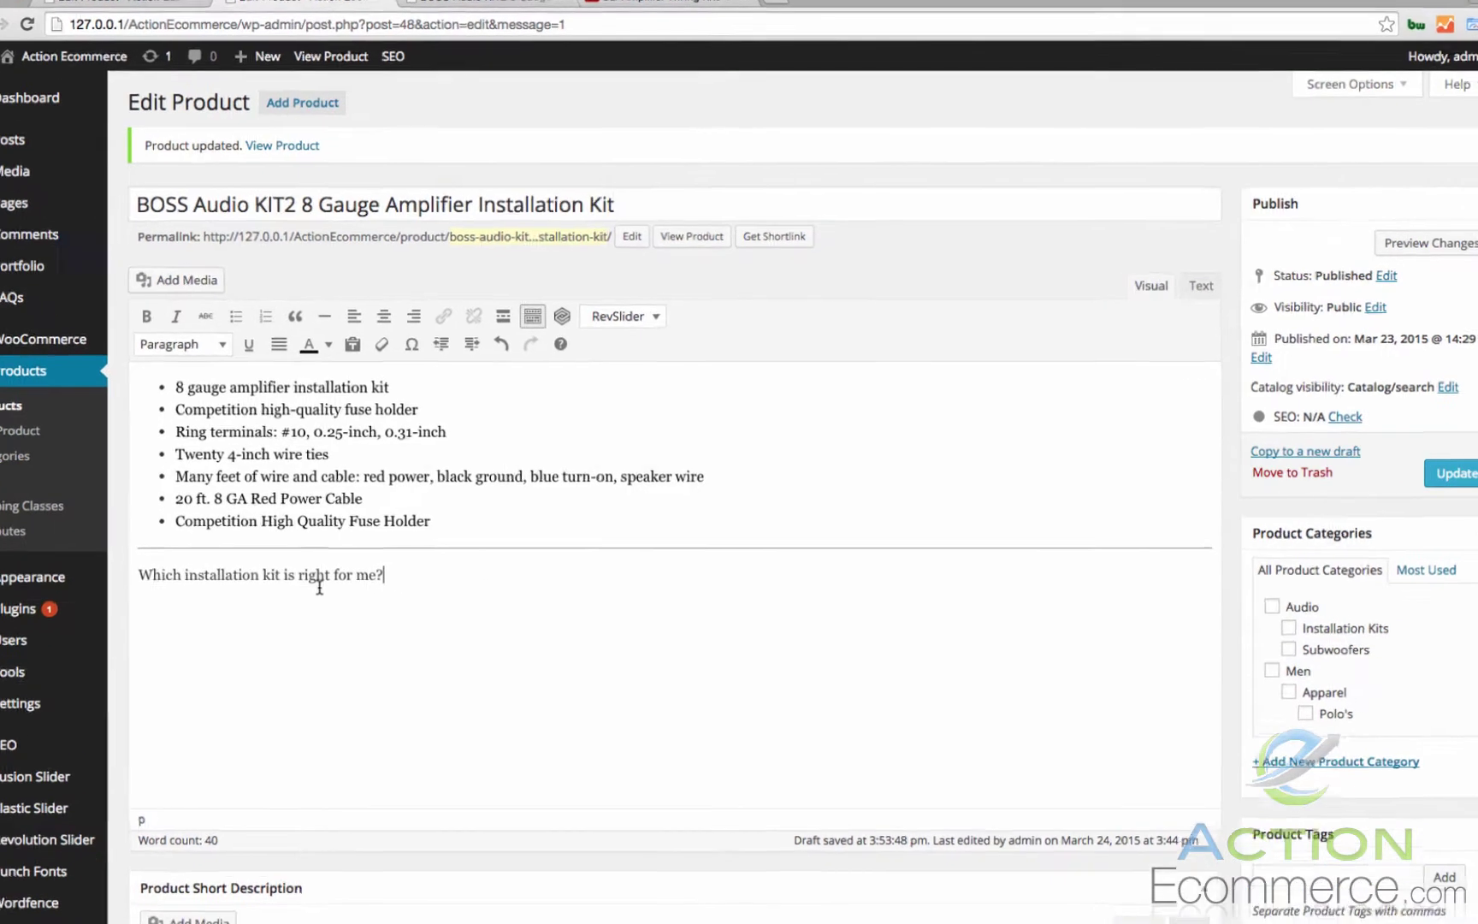
drag(278, 574, 166, 573)
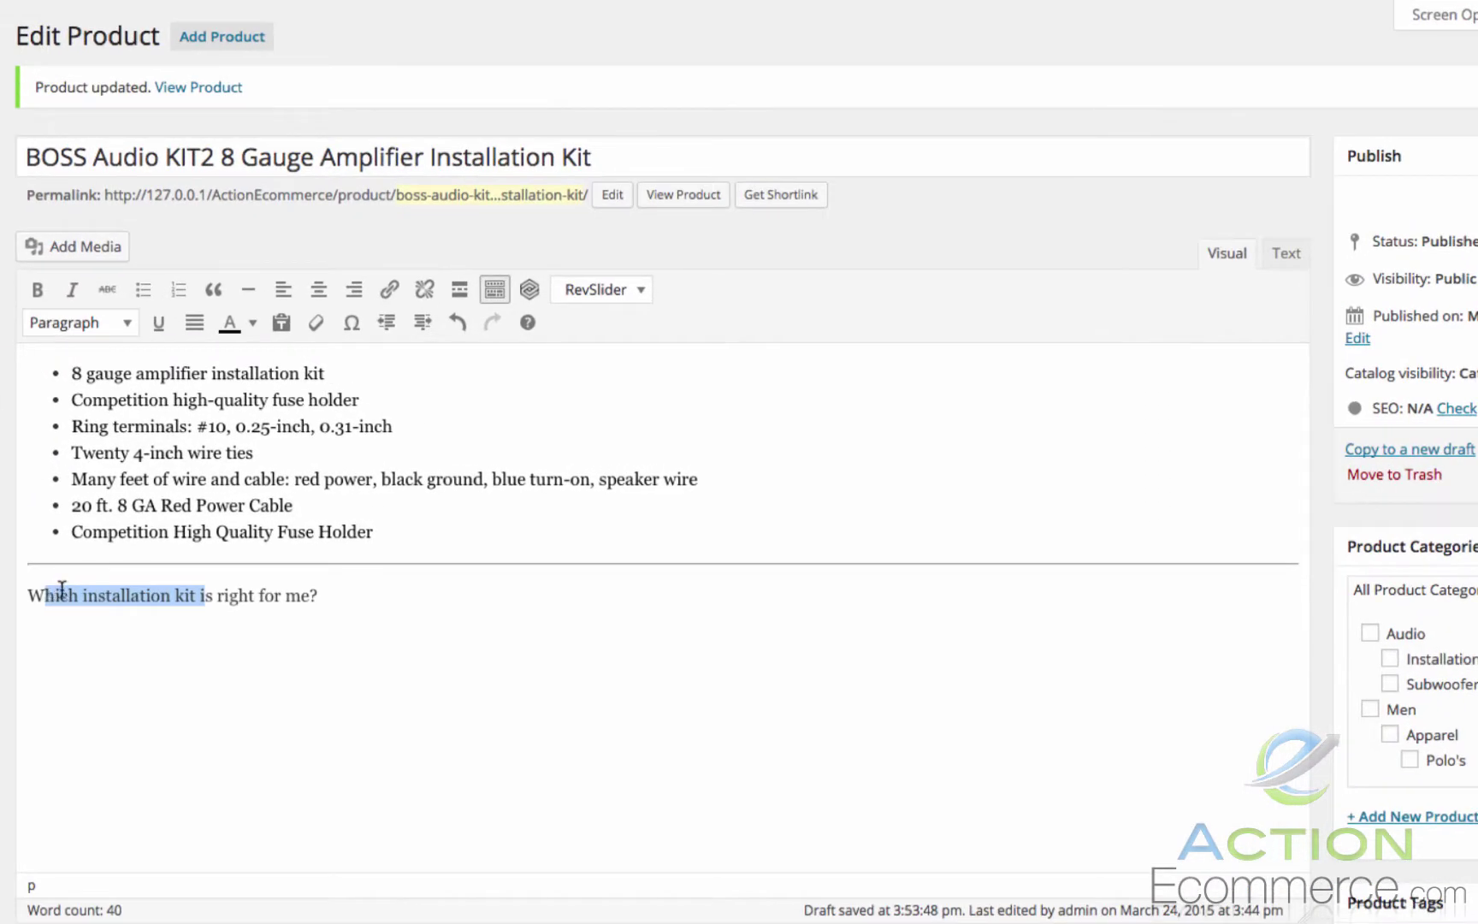
click(455, 570)
triple_click(377, 574)
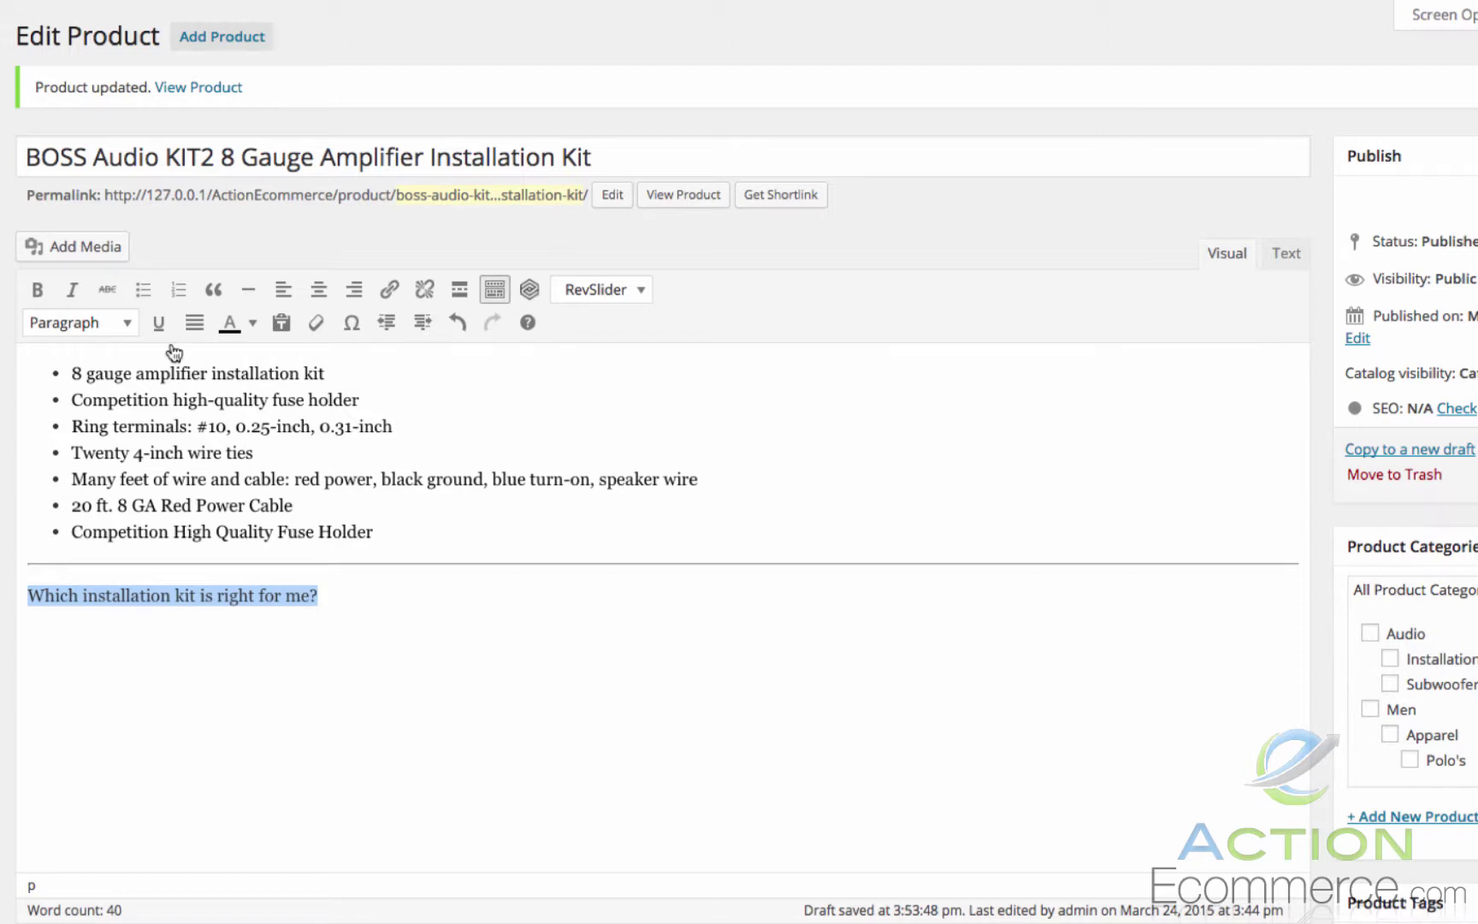
click(126, 322)
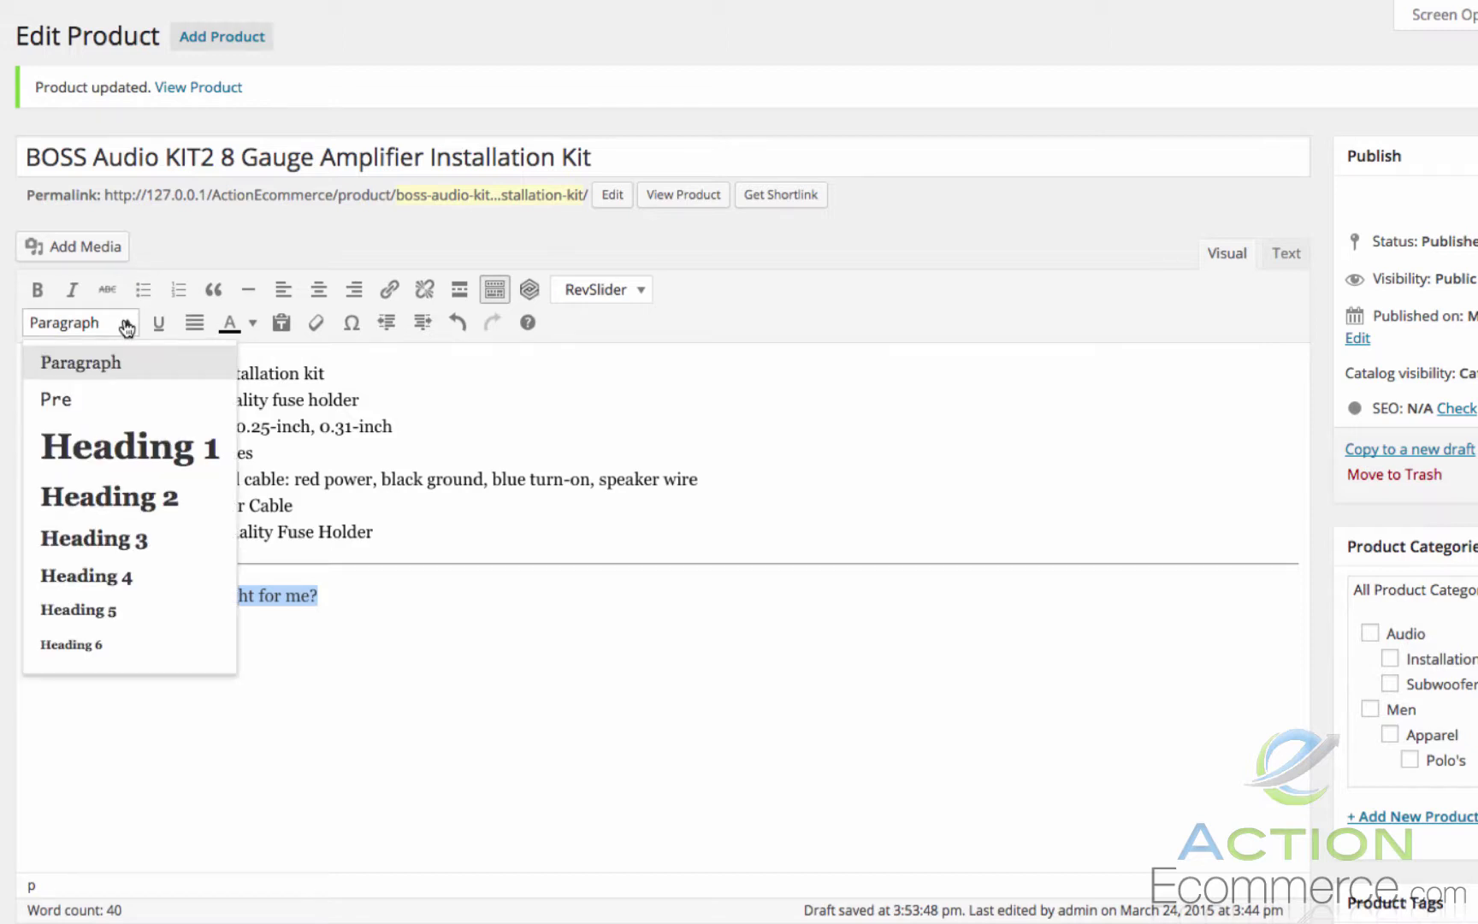
click(149, 539)
click(572, 619)
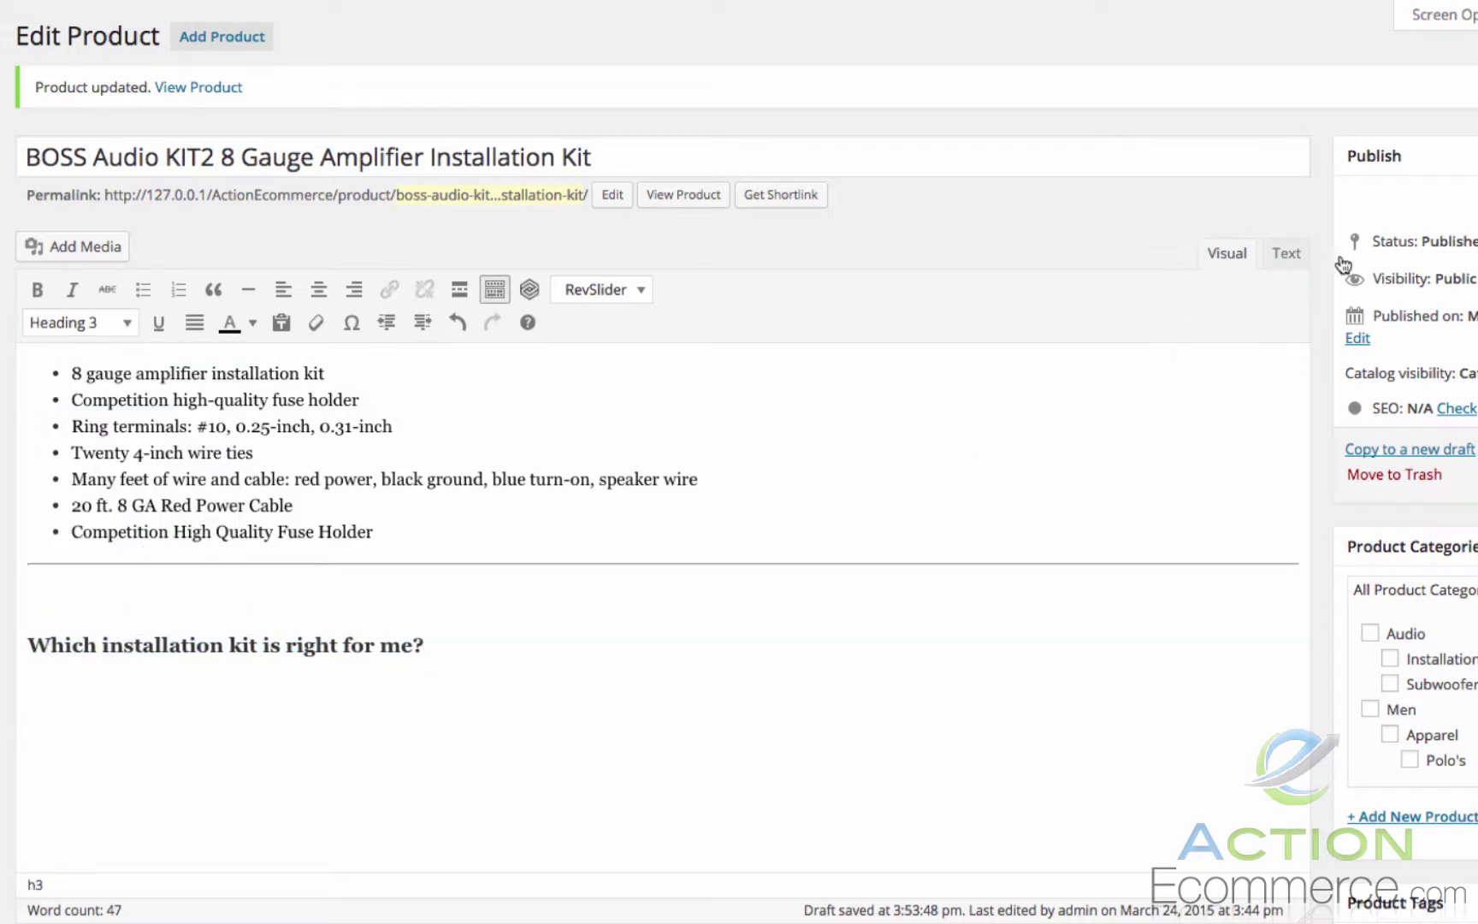
- Embed YouTube video Tyrot3ZQr94 below the heading in the description's HTML as a 480 by 360 borderless iframe with rel, controls and showinfo at 0
click(1283, 261)
click(523, 641)
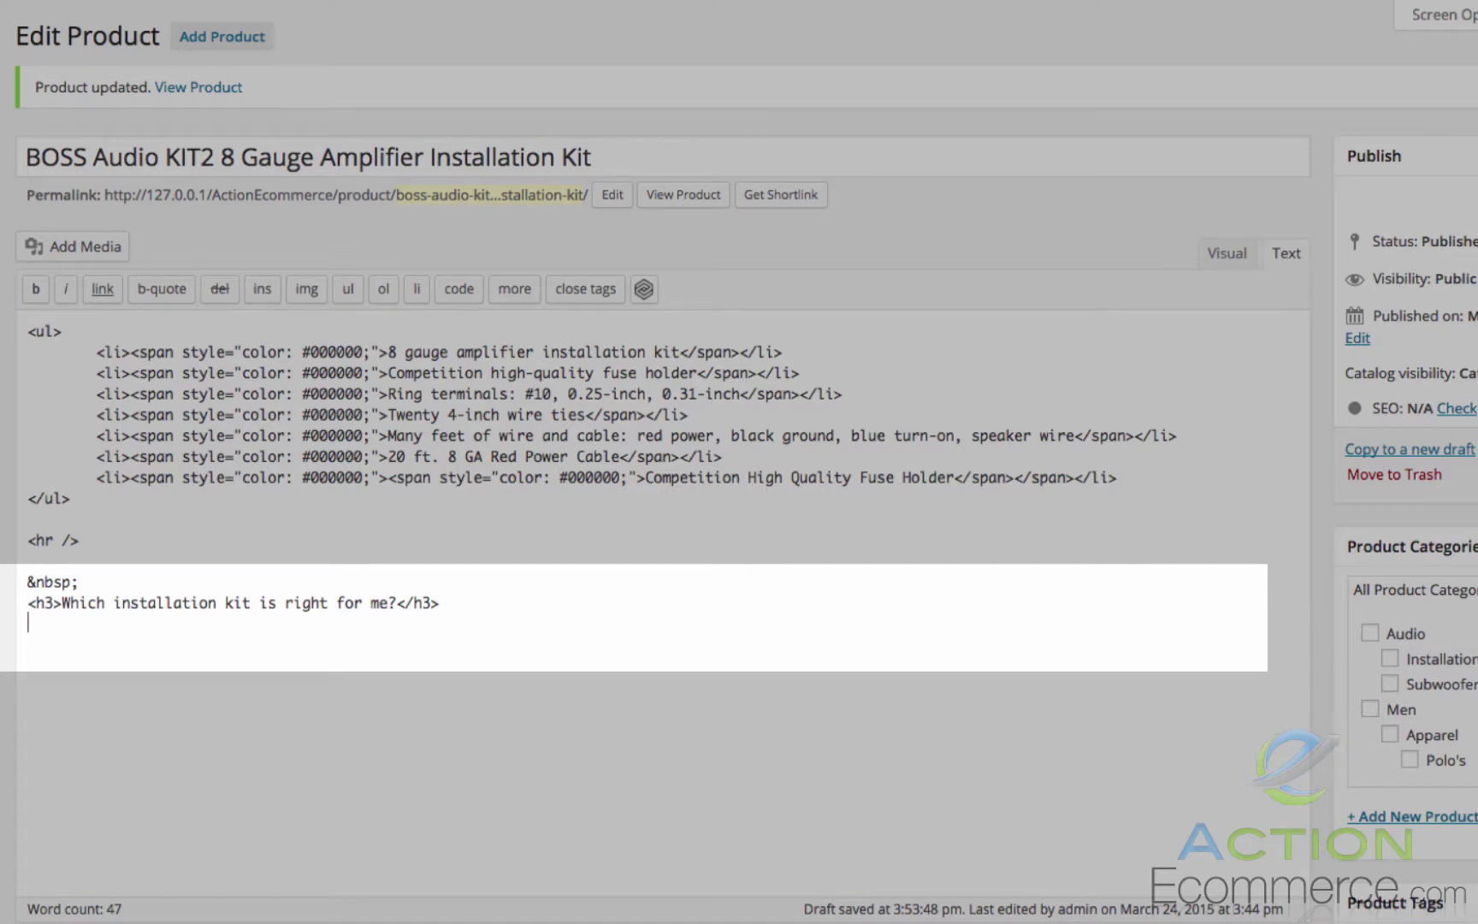
text(<iframe src="https://www.youtube-nocookie.com/embed/Tyrot3ZQr94?rel=0&amp;controls=0&amp;showinfo=0" width="480" height="360" frameborder="0" allowfullscreen="allowfullscreen"></iframe>)
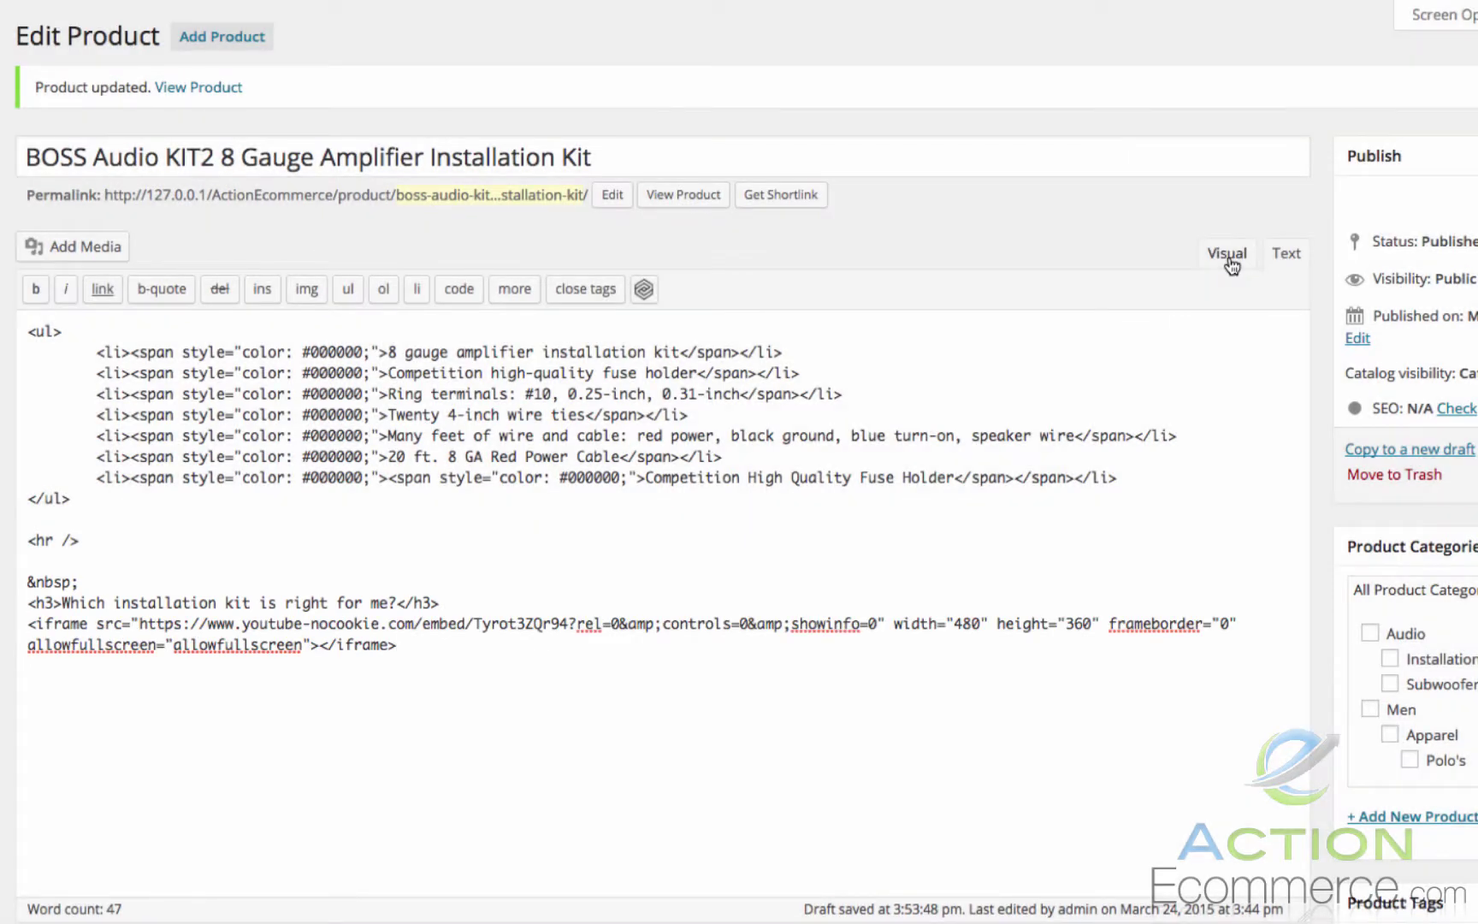
click(1229, 253)
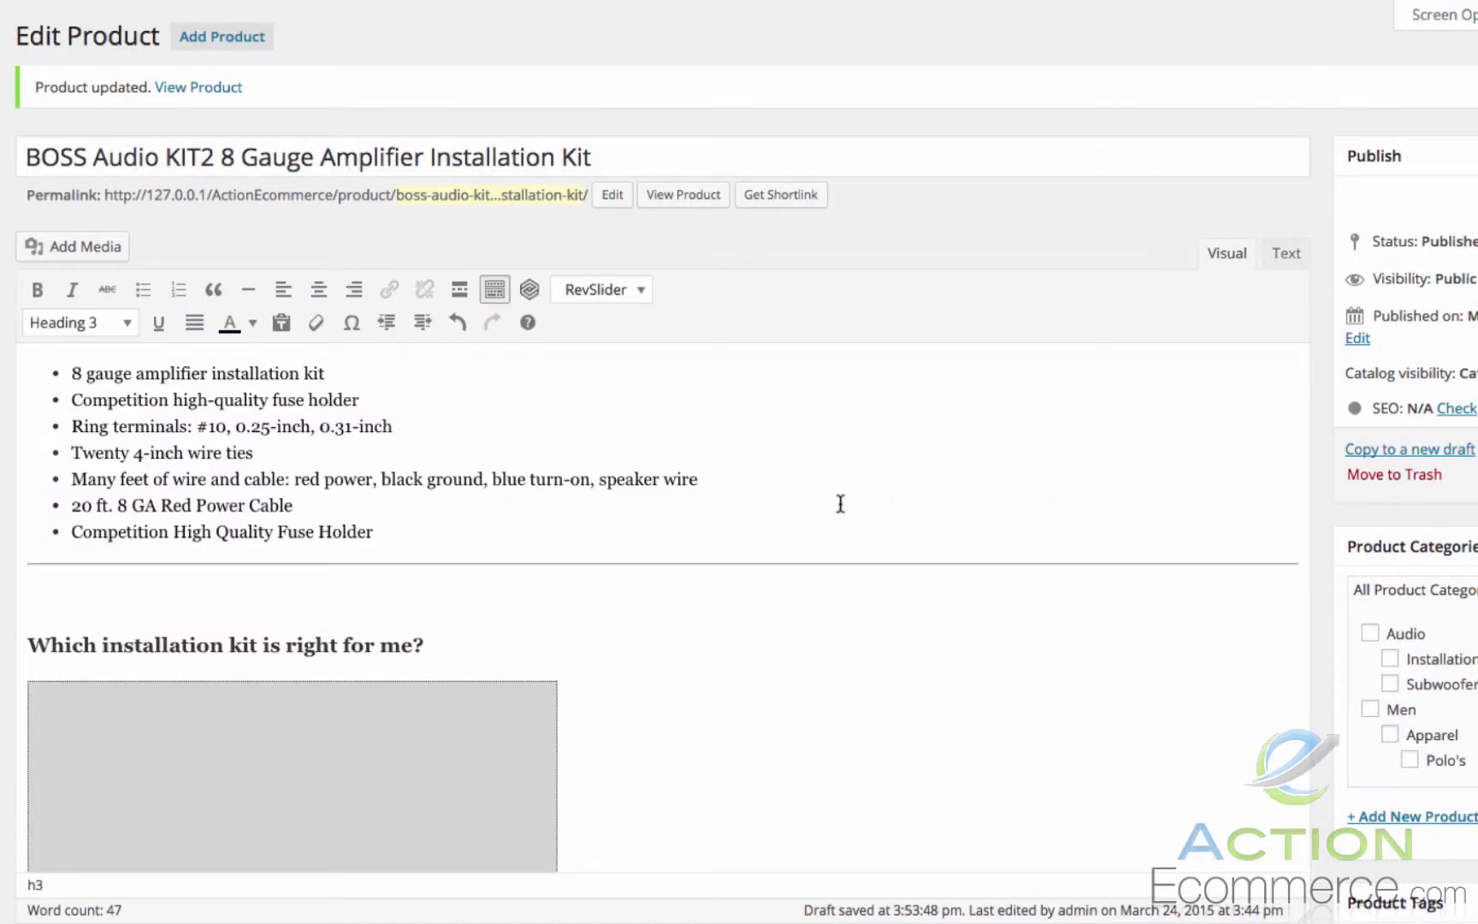
- Preview the amplifier kit's product page and examine the new heading and embedded video in the product description
scroll(819, 565, down, 3)
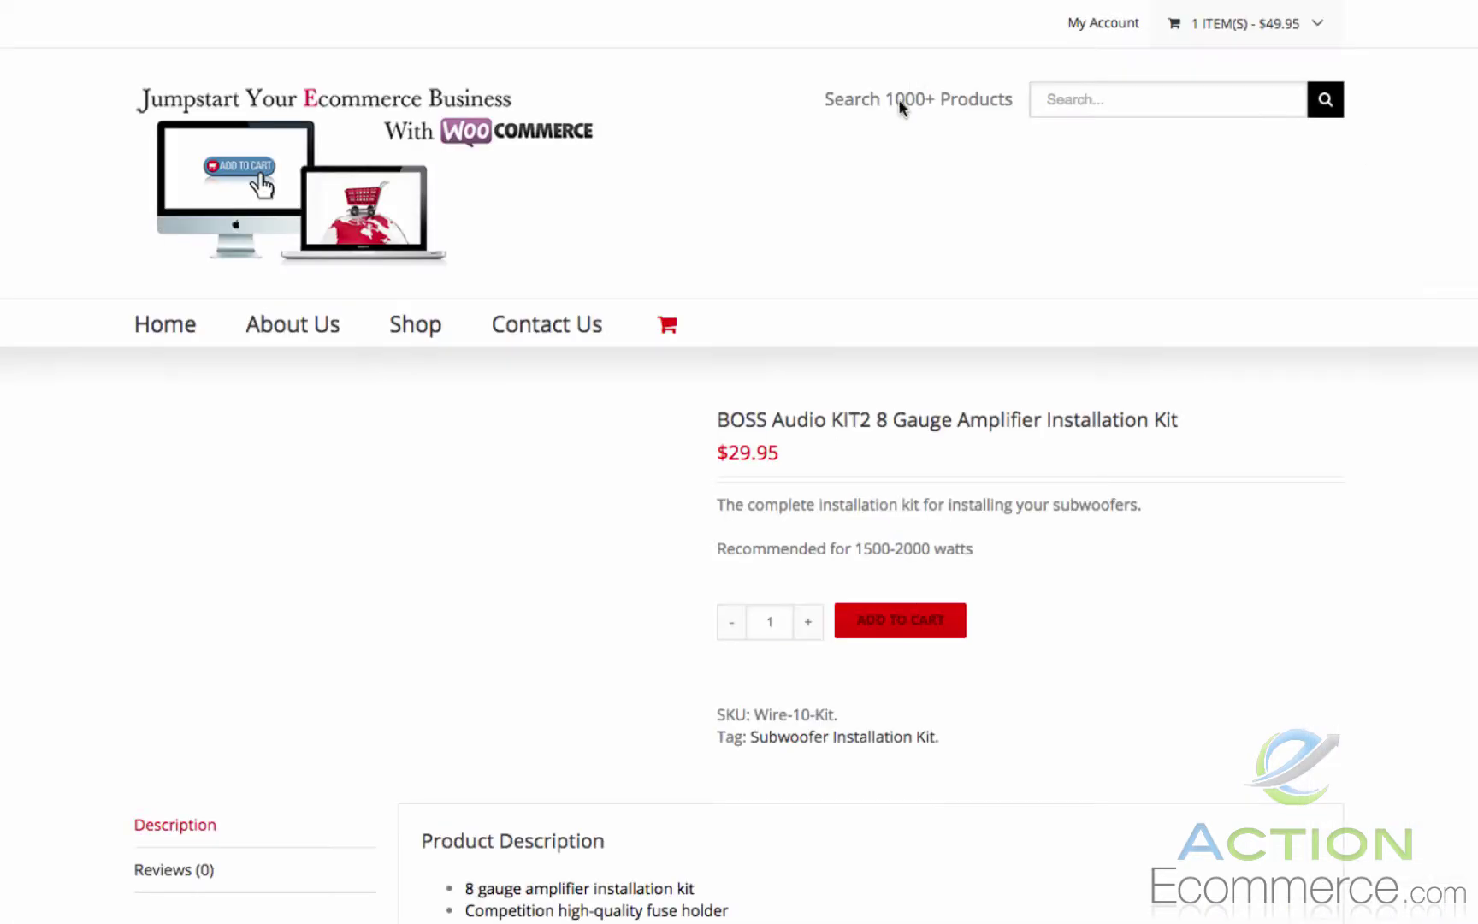
scroll(859, 270, down, 5)
scroll(858, 289, down, 2)
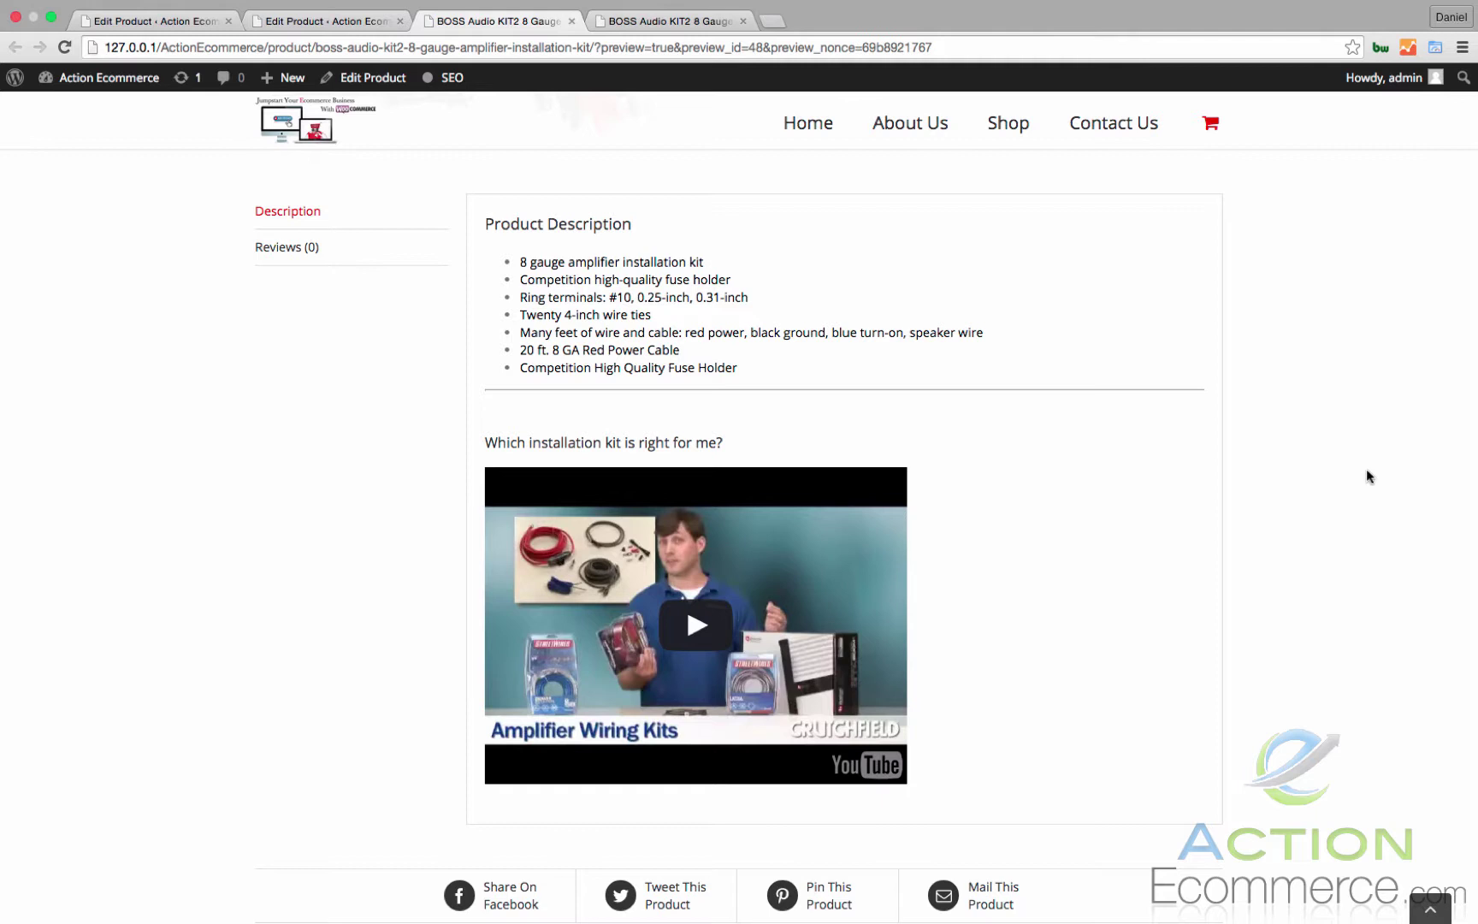
scroll(1369, 476, up, 2)
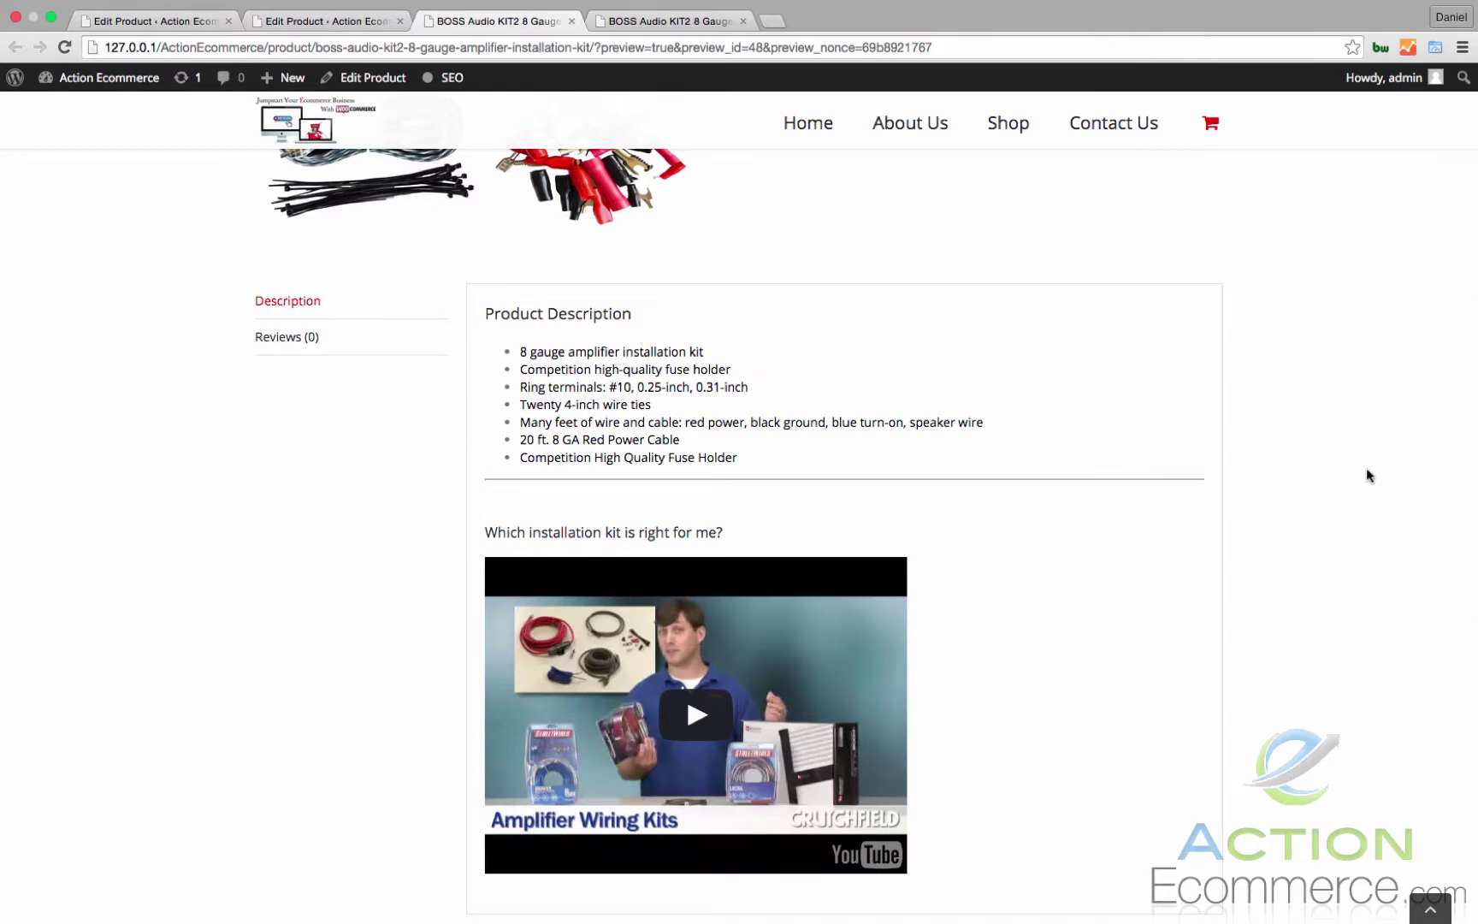
scroll(1369, 477, up, 1)
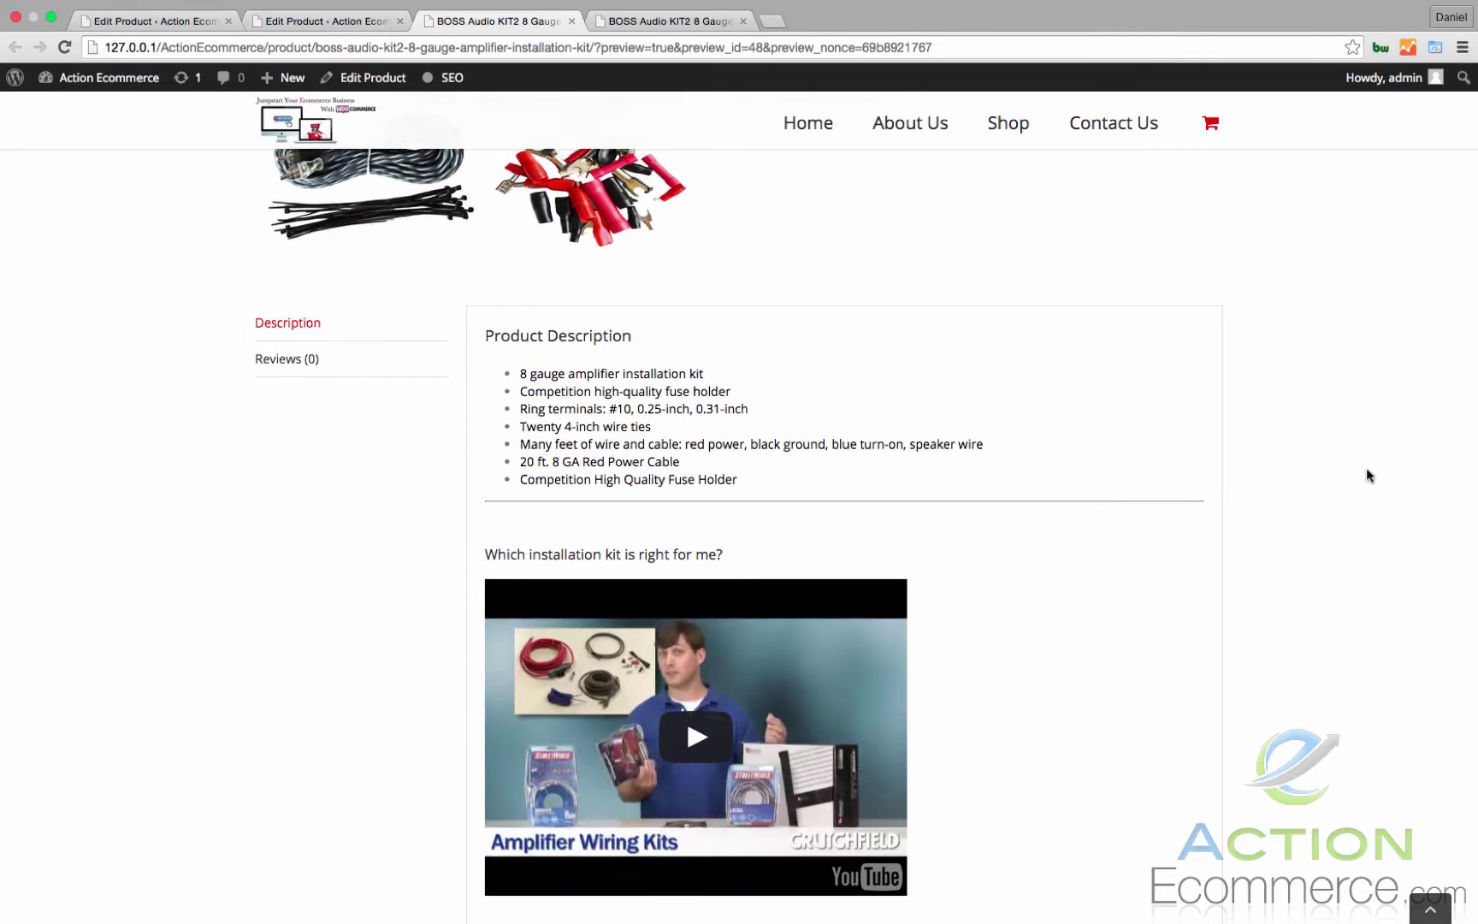
- Review the previewed product page from the title, price and short description down to the video, share links and footer
scroll(1369, 476, up, 4)
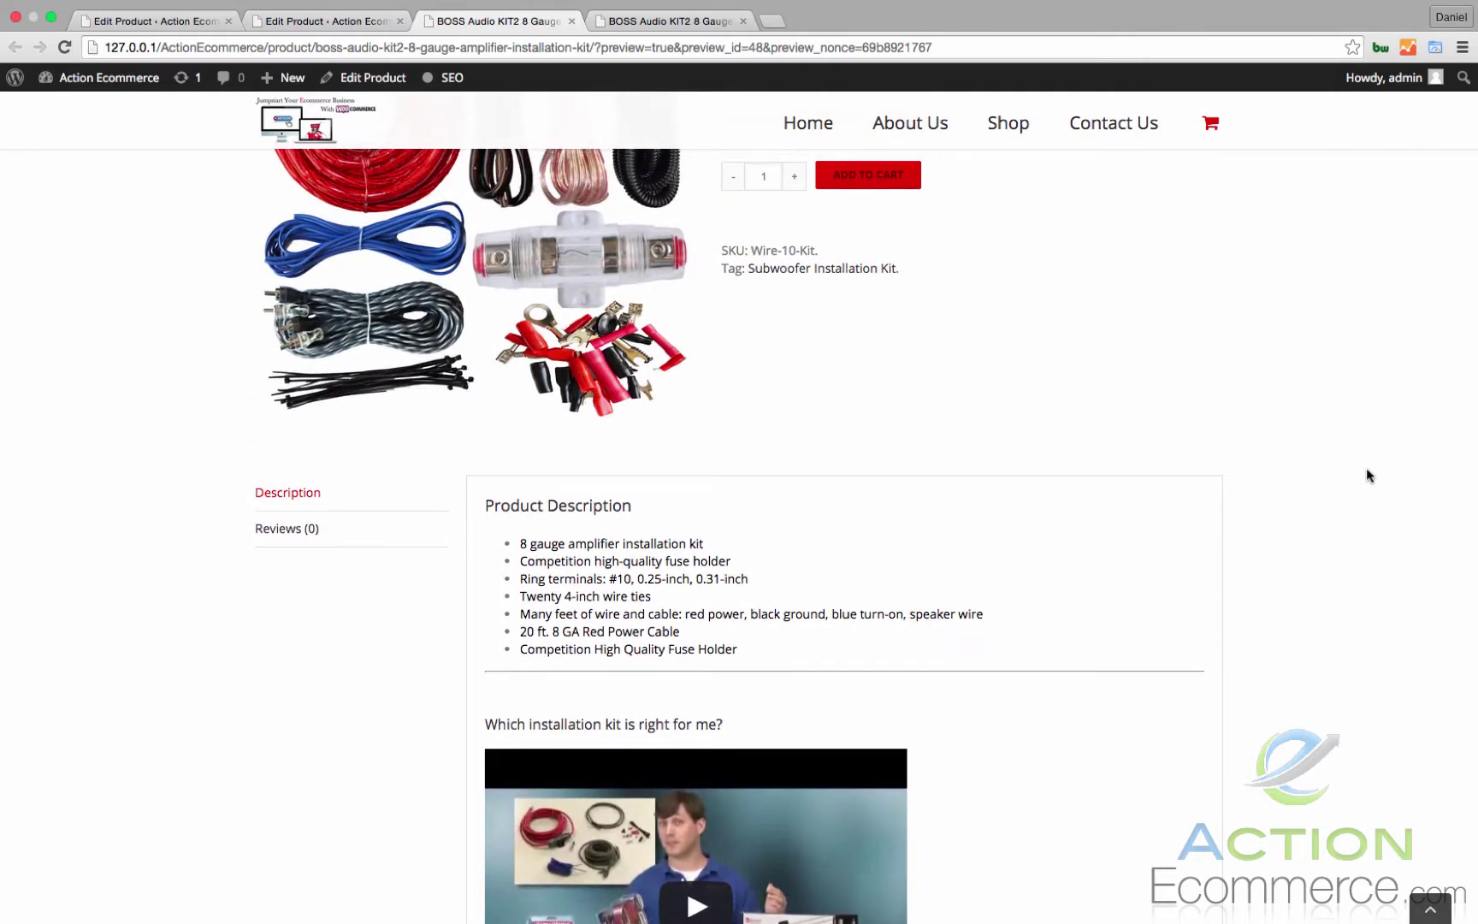
scroll(1368, 476, up, 4)
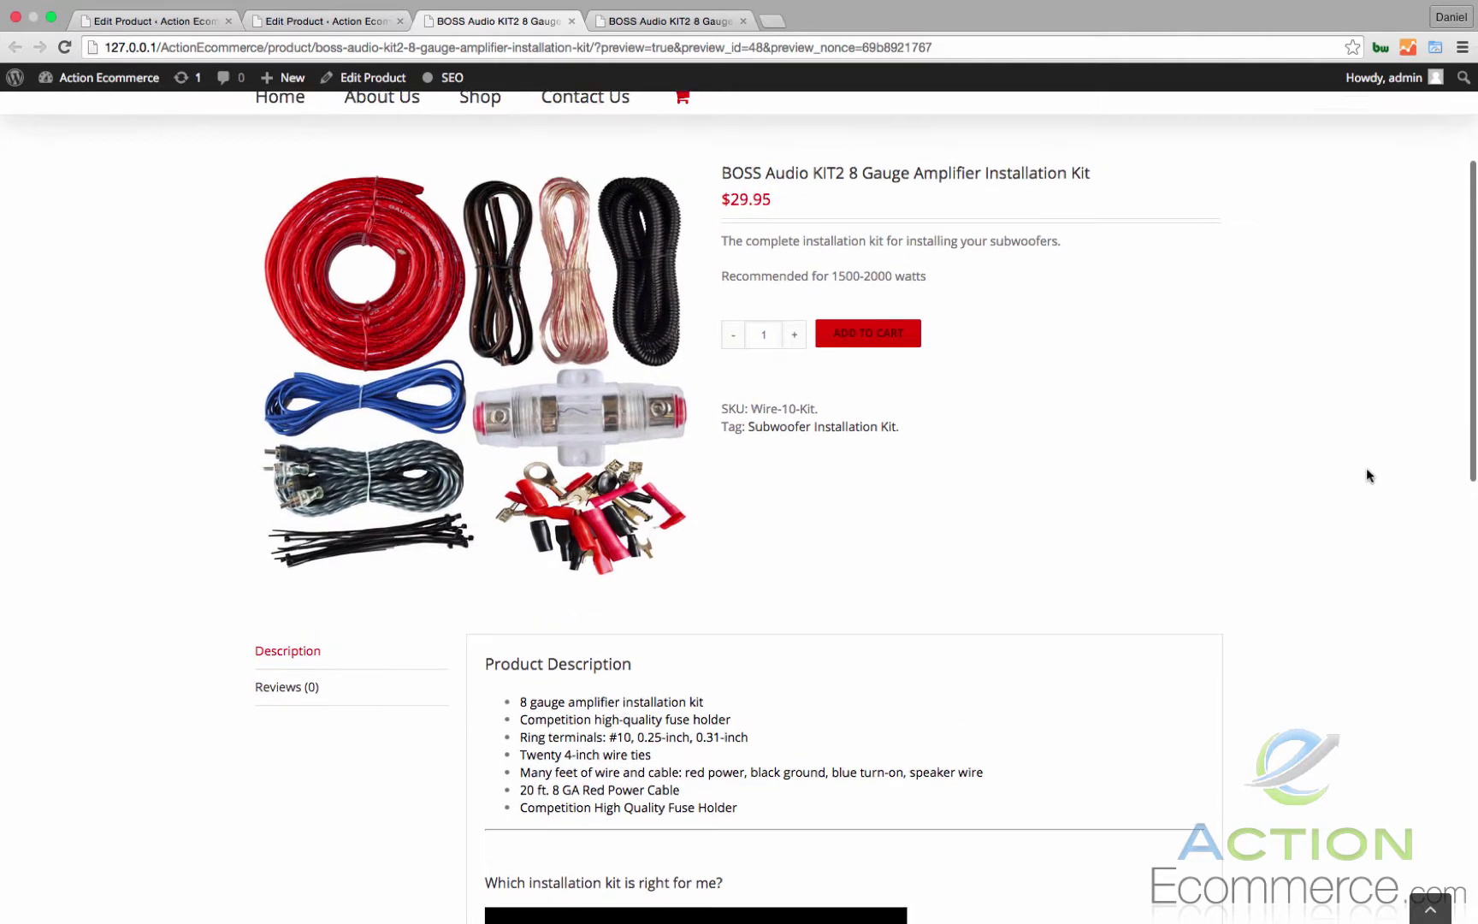
scroll(1366, 475, up, 1)
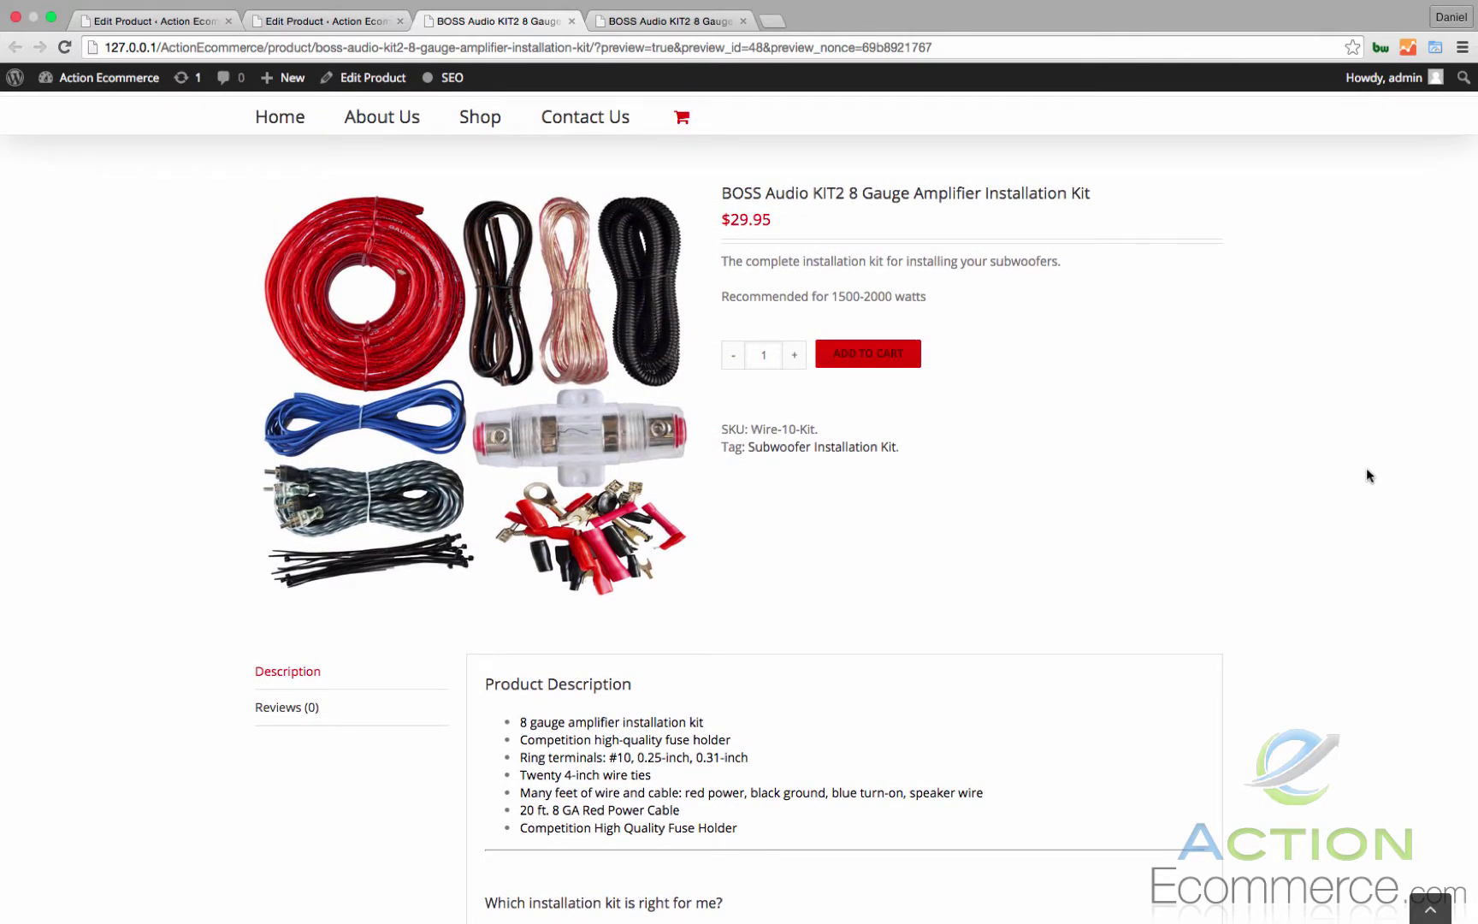
scroll(1366, 476, up, 5)
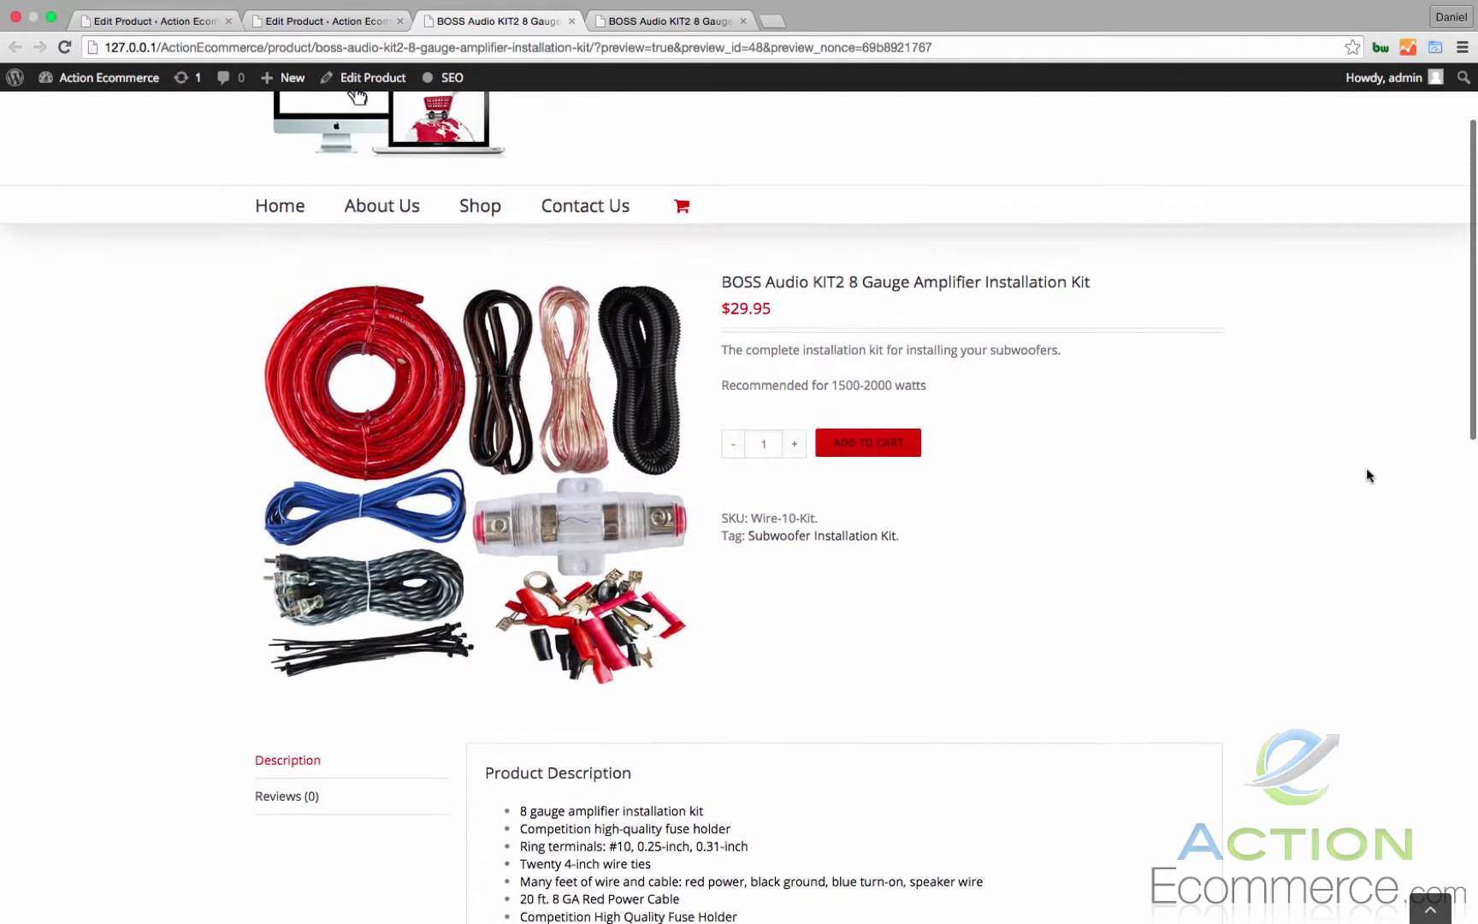
scroll(1367, 476, up, 1)
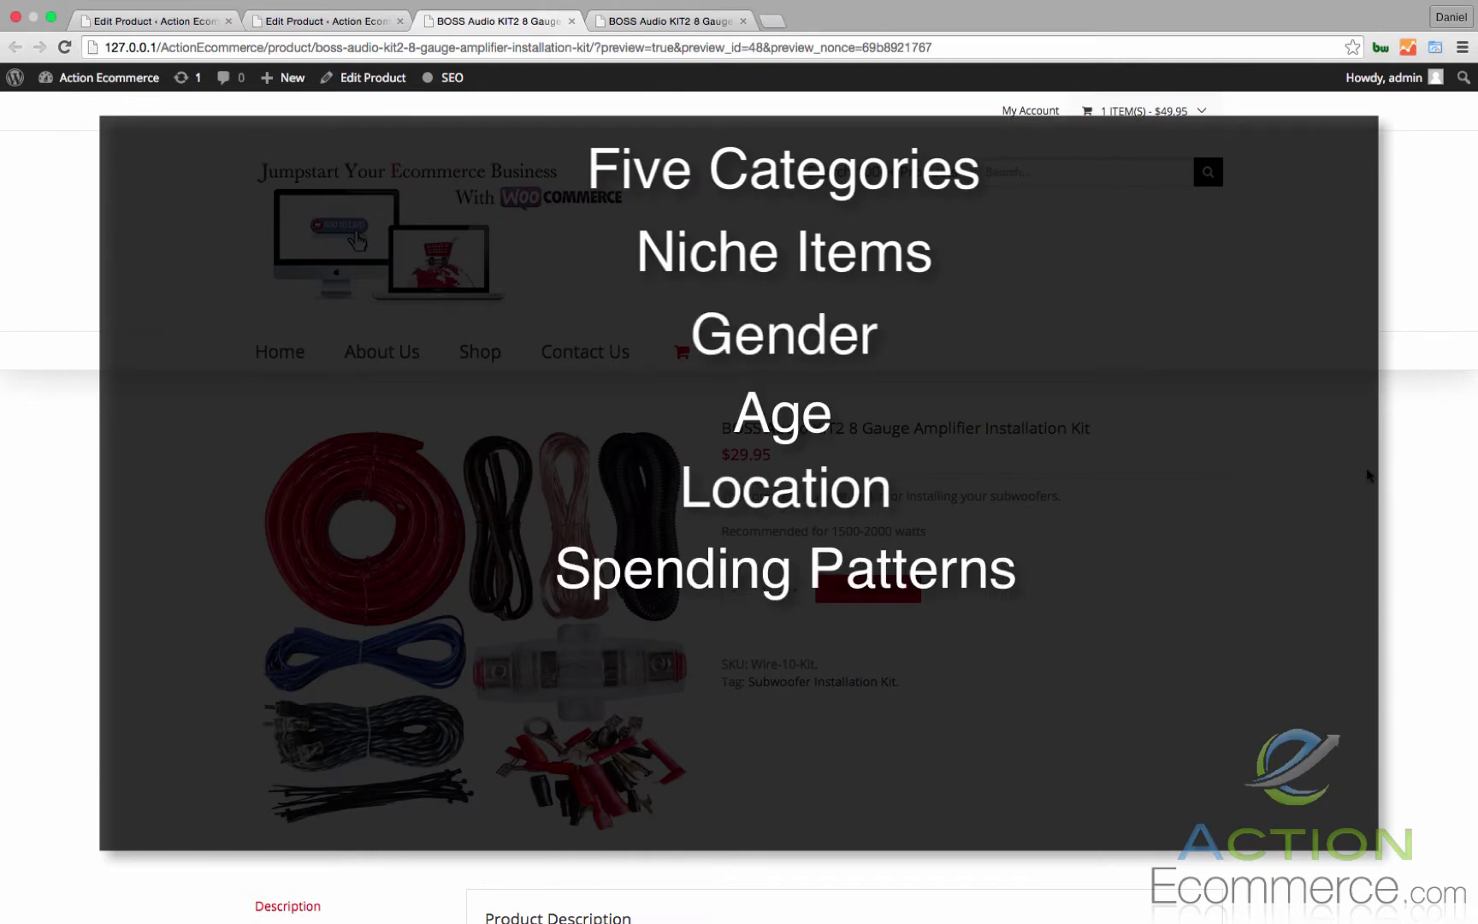
scroll(1367, 476, down, 7)
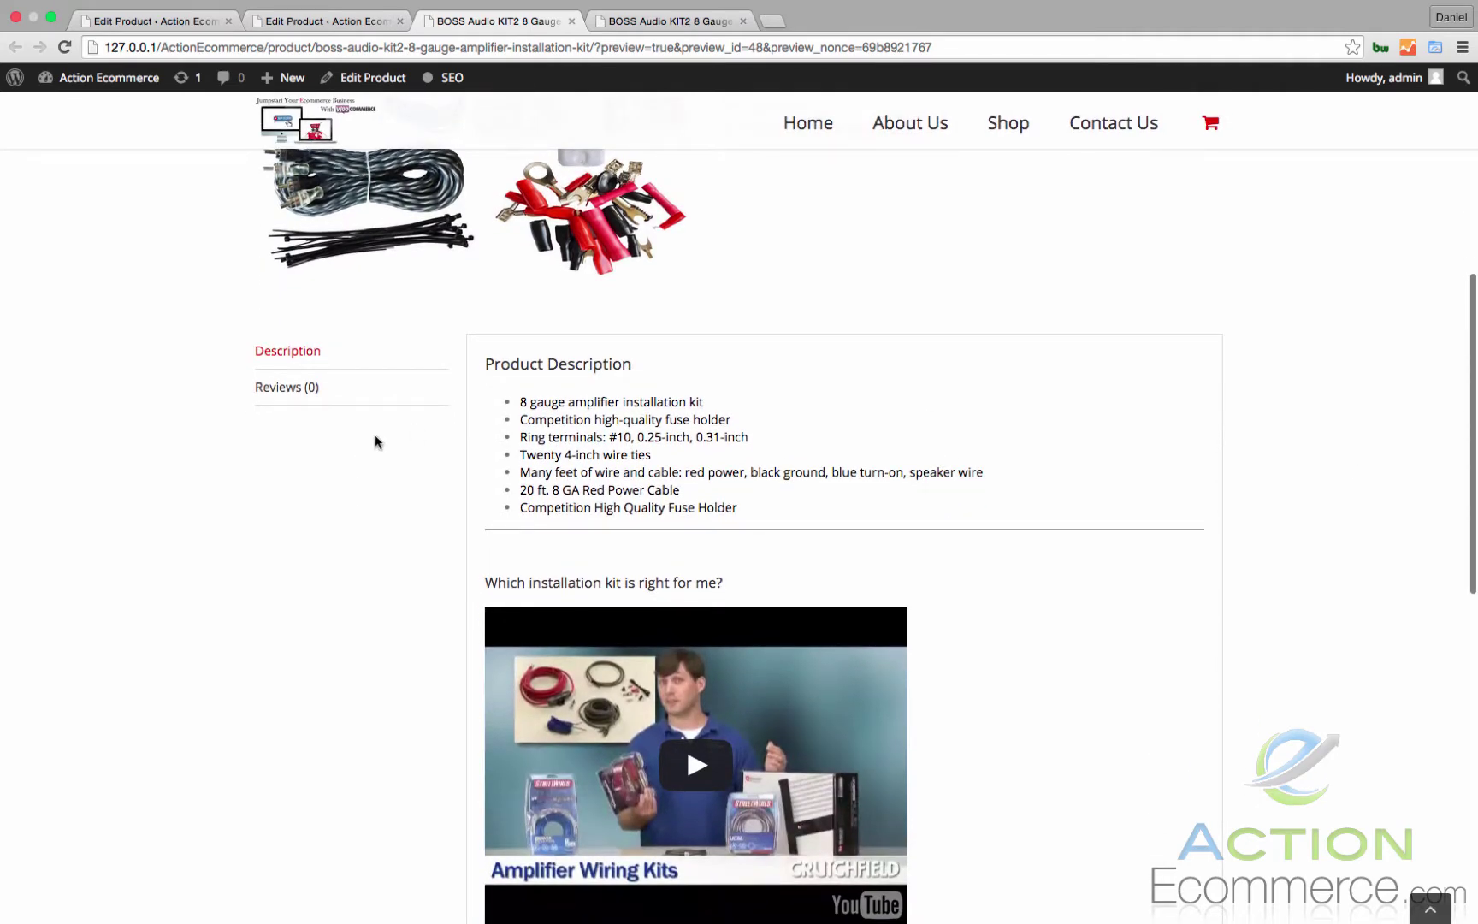
scroll(581, 444, down, 6)
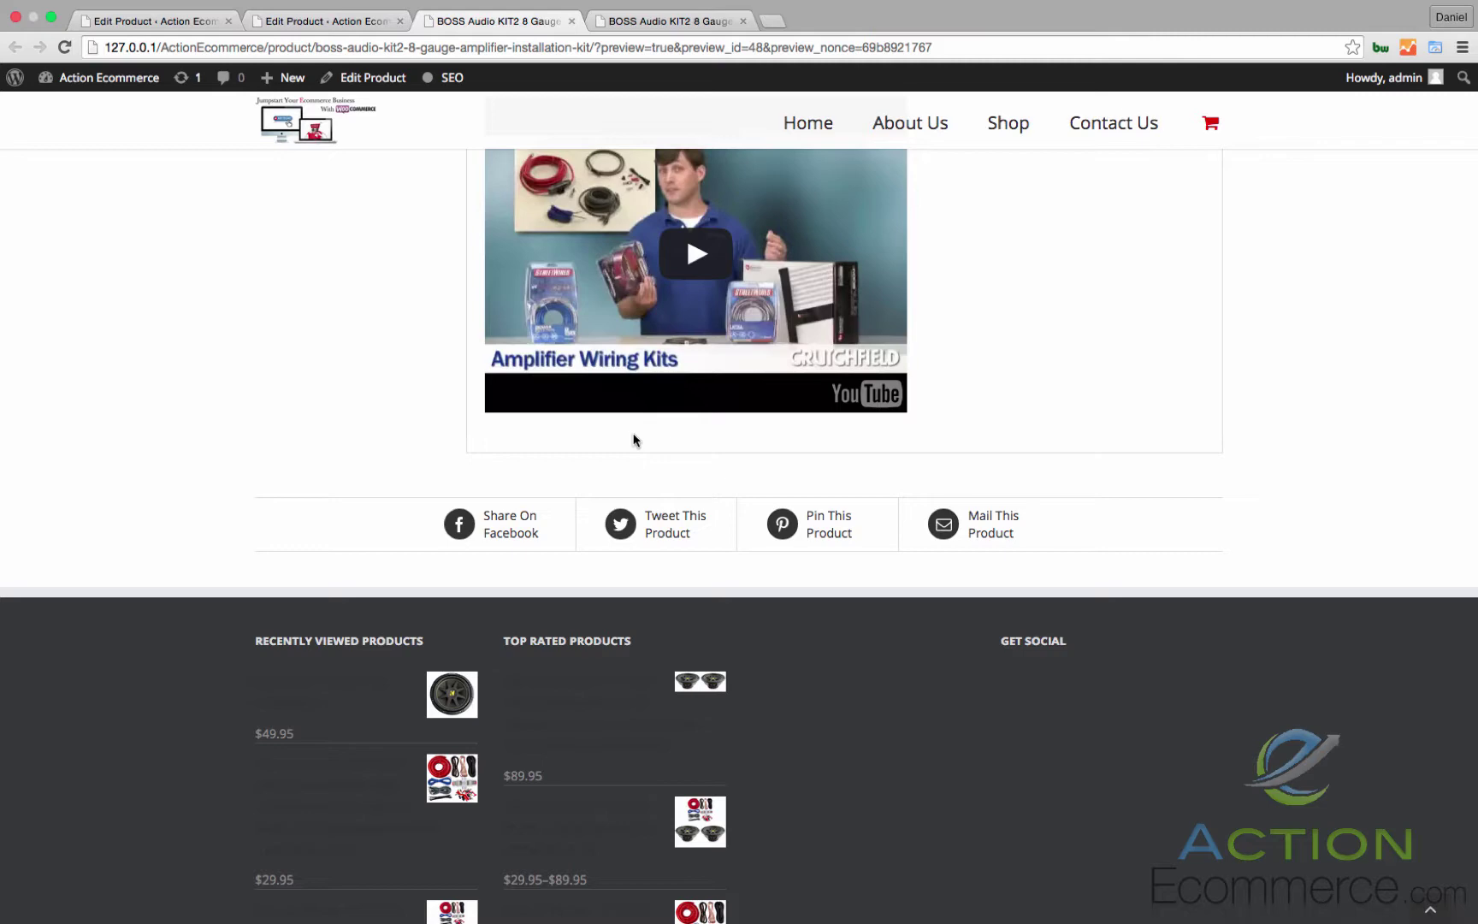
scroll(633, 440, up, 10)
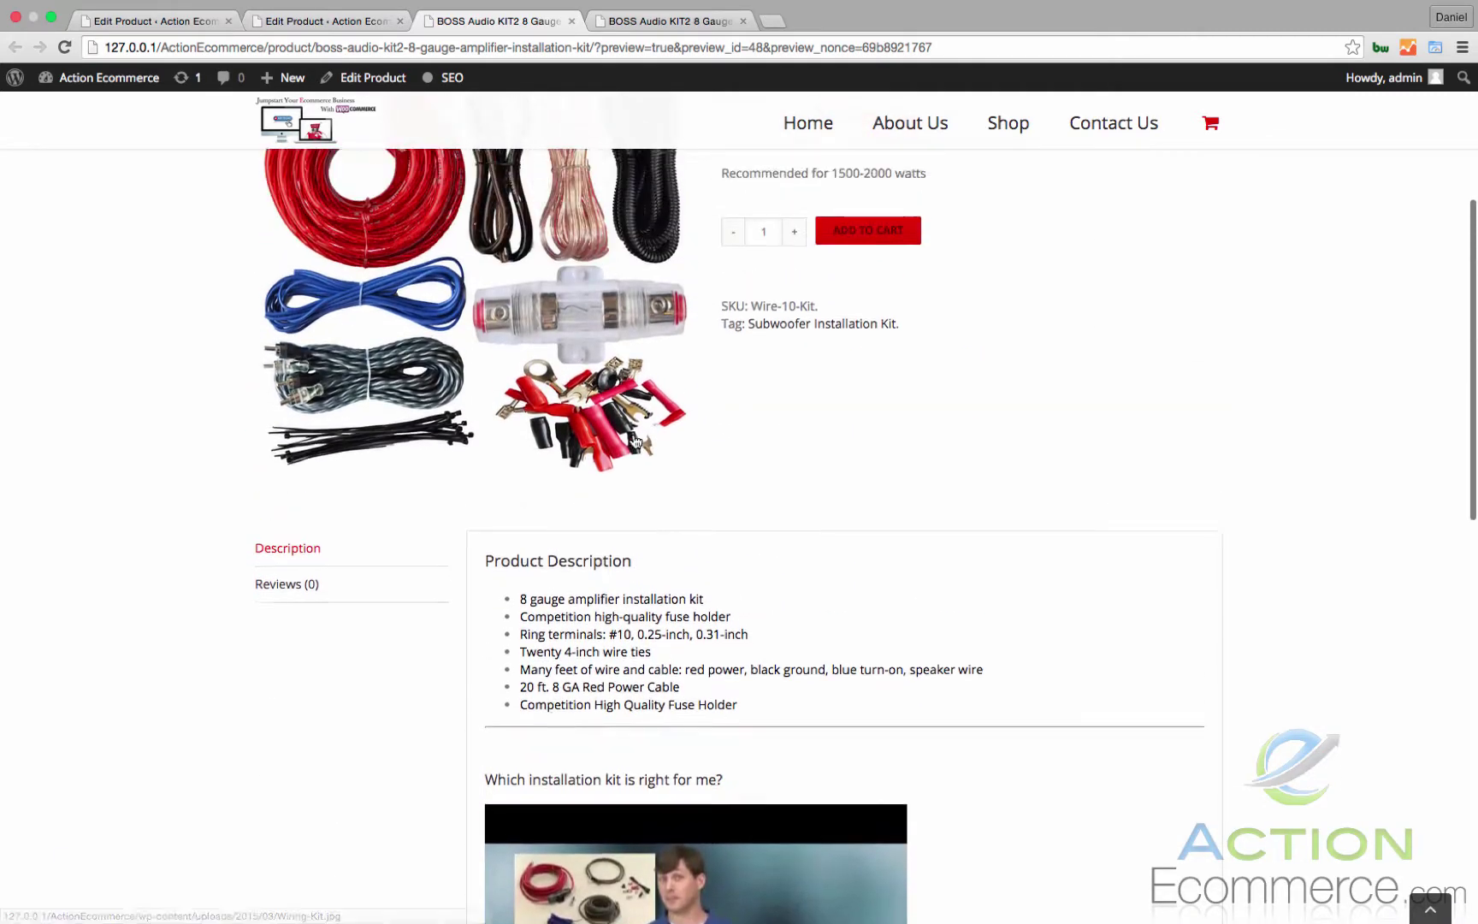
scroll(636, 442, up, 3)
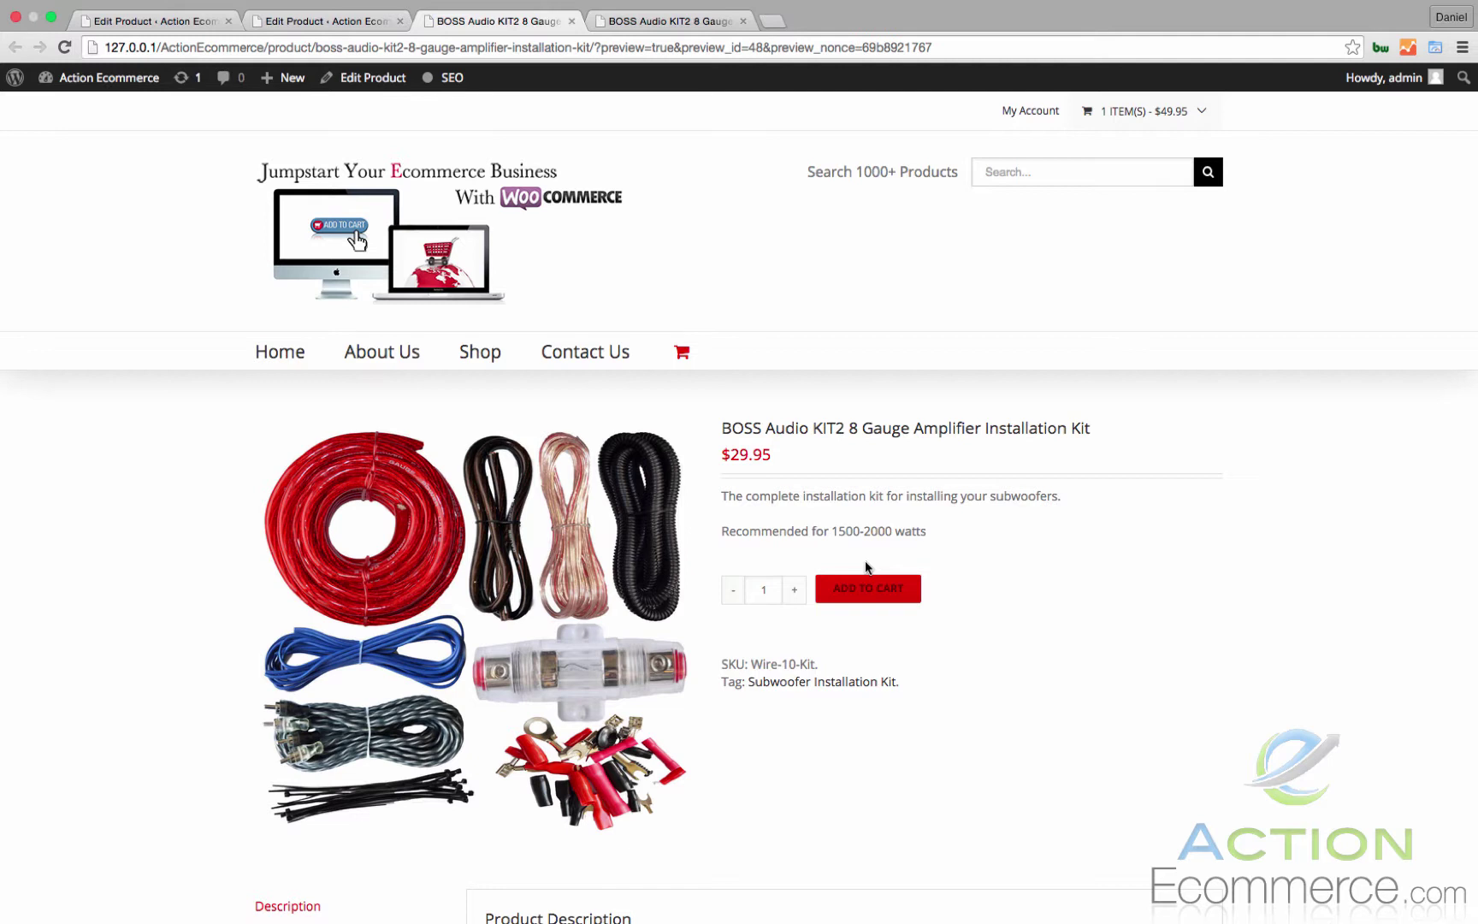
- Close the product preview, return to editing the amplifier kit, and enable stock management at product level in its inventory settings
key(super+w)
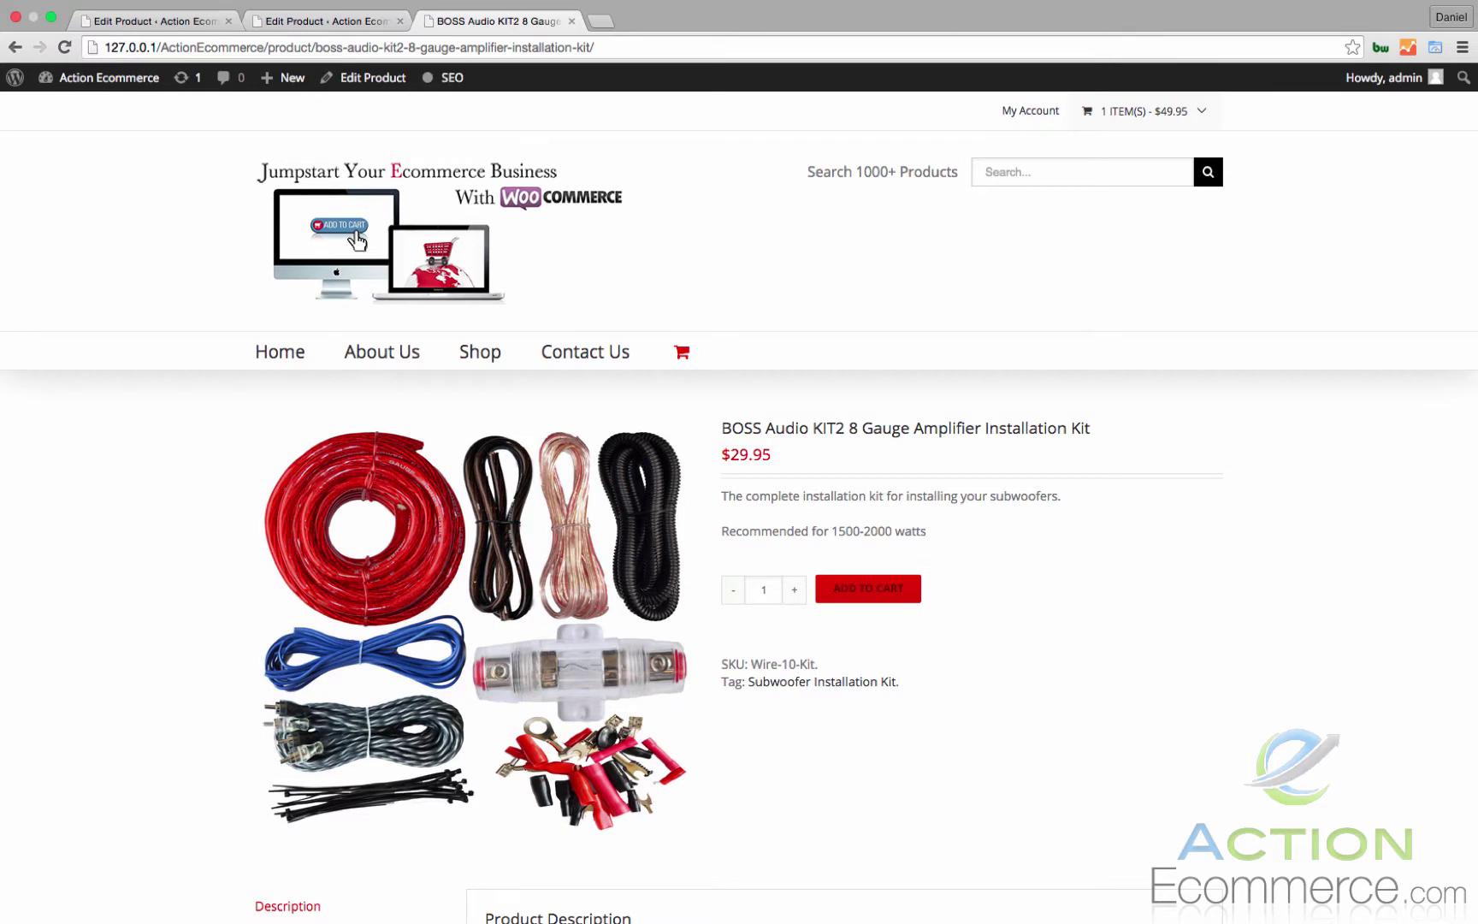
click(325, 21)
scroll(677, 505, down, 10)
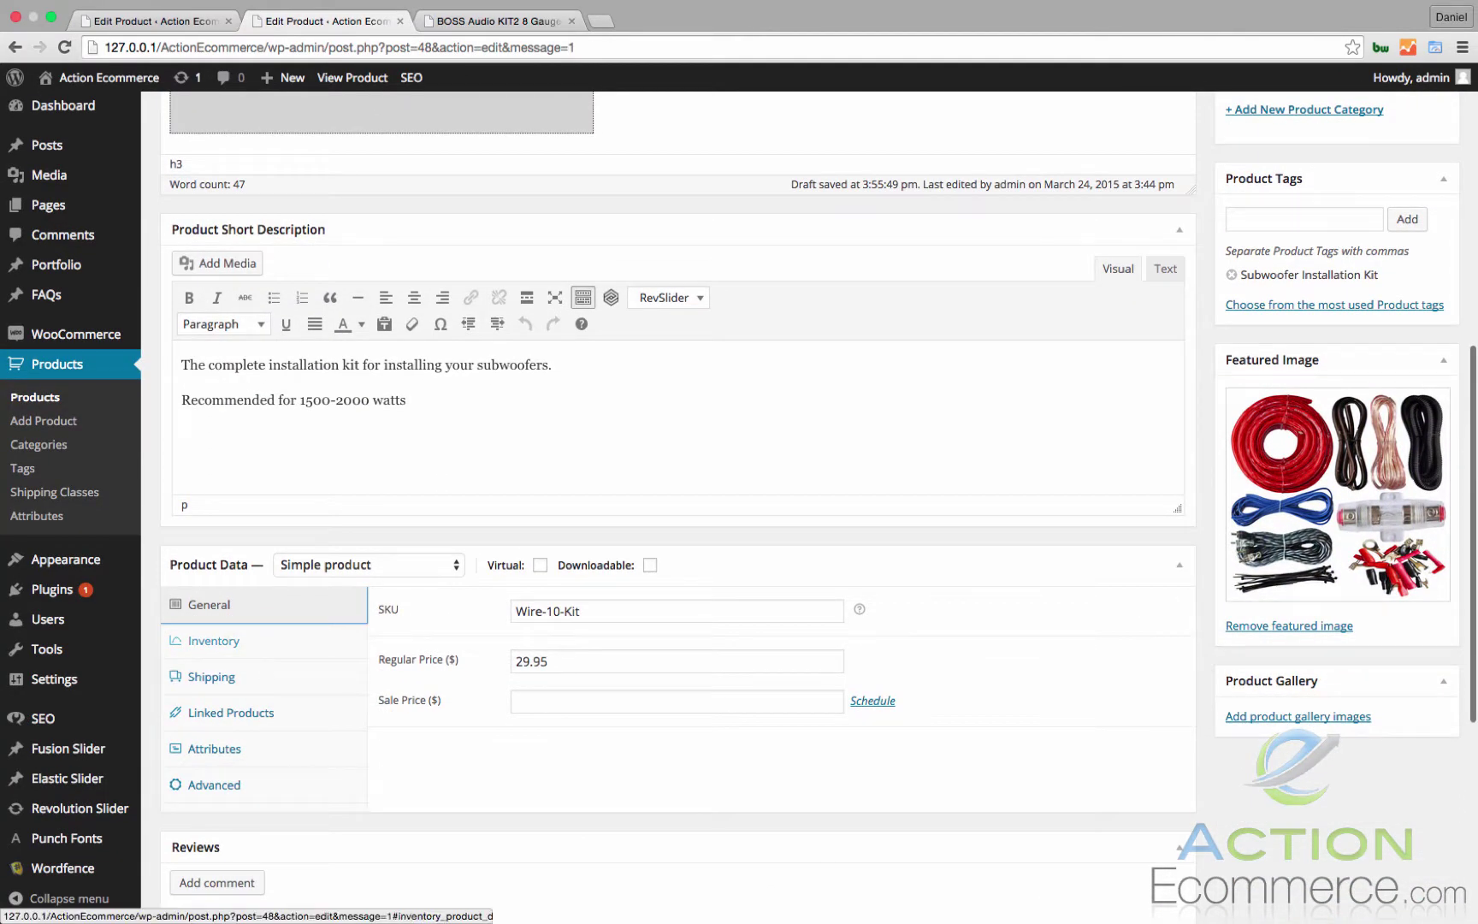
click(213, 641)
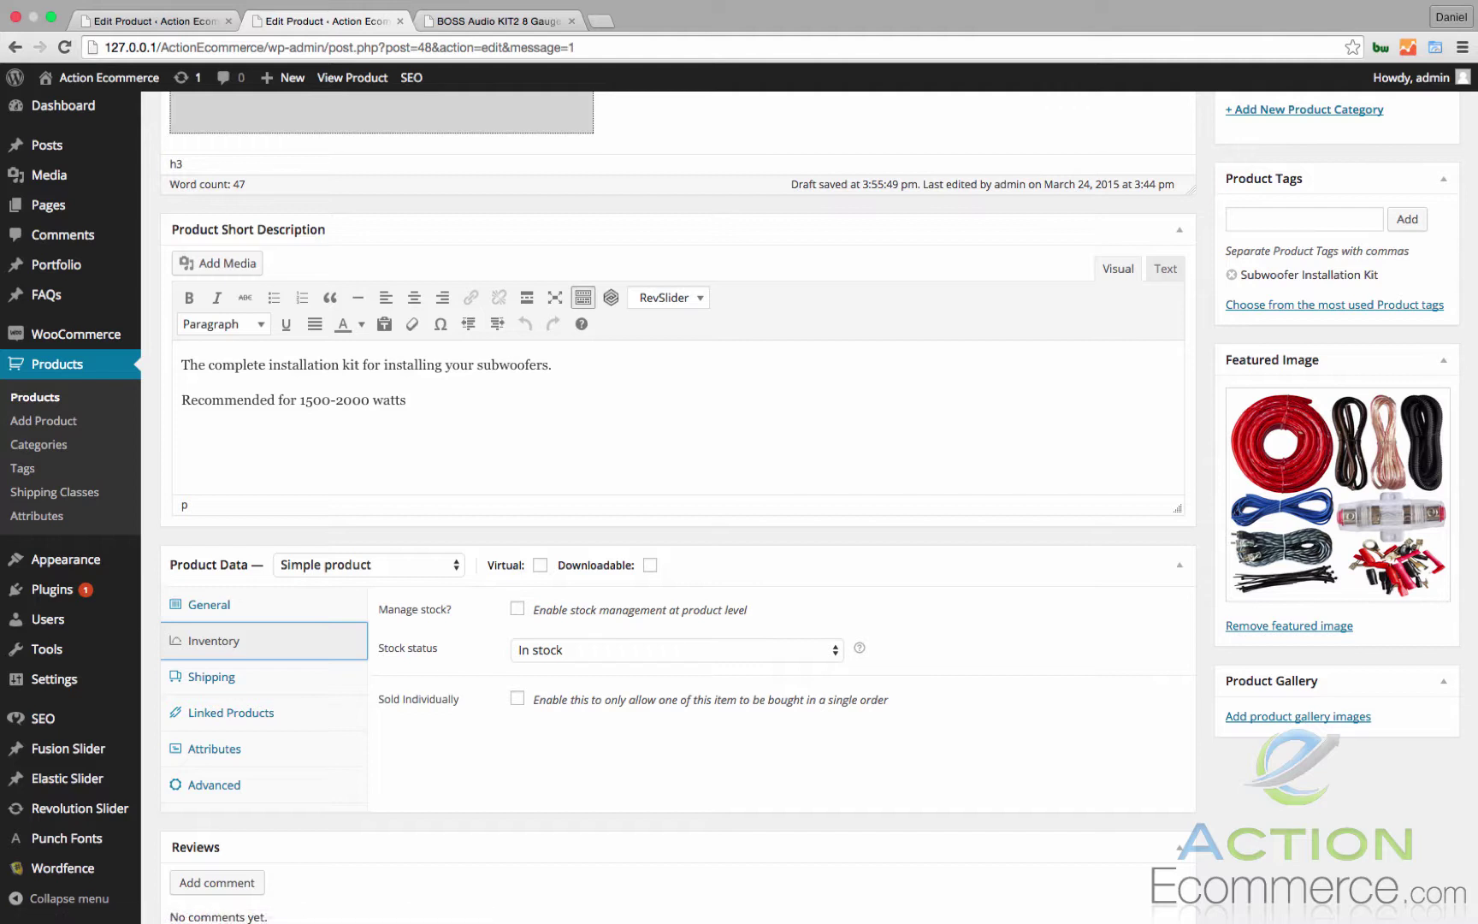
click(518, 608)
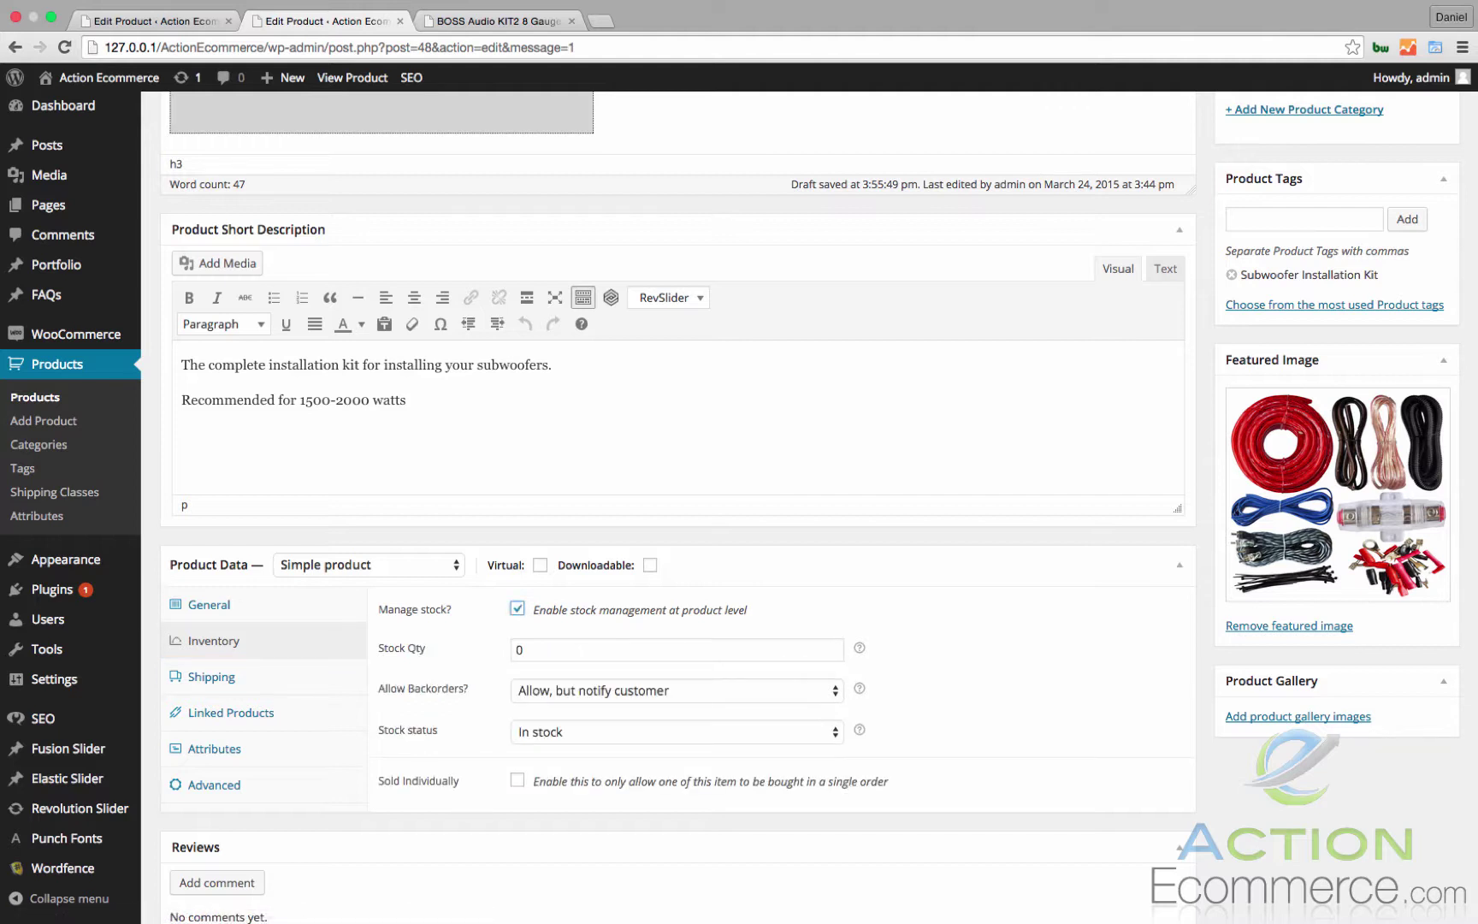